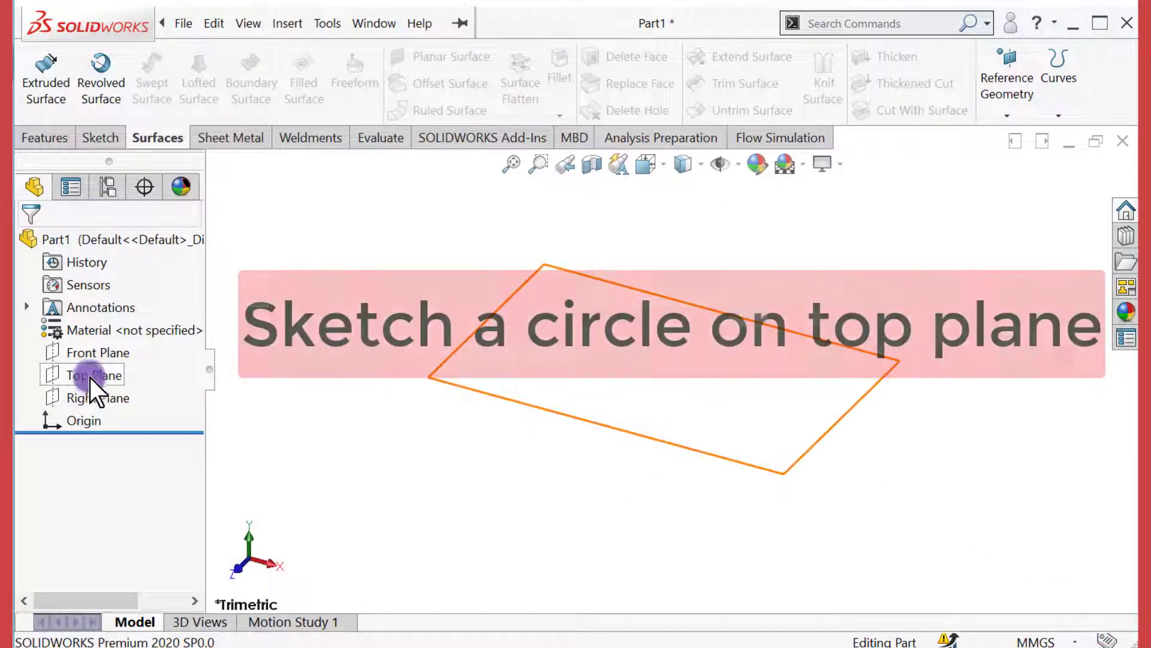
# - Start a sketch on the Top Plane and draw a circle about 132 mm in diameter centred on the origin
pyautogui.click(89, 376)
pyautogui.click(101, 351)
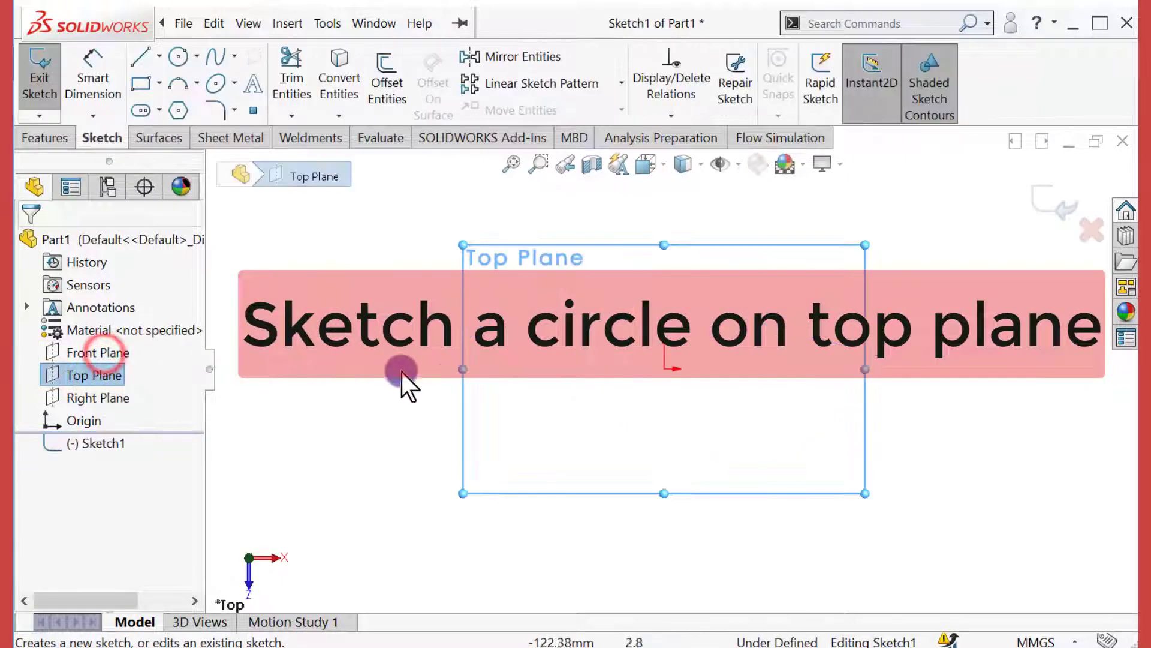
pyautogui.click(183, 23)
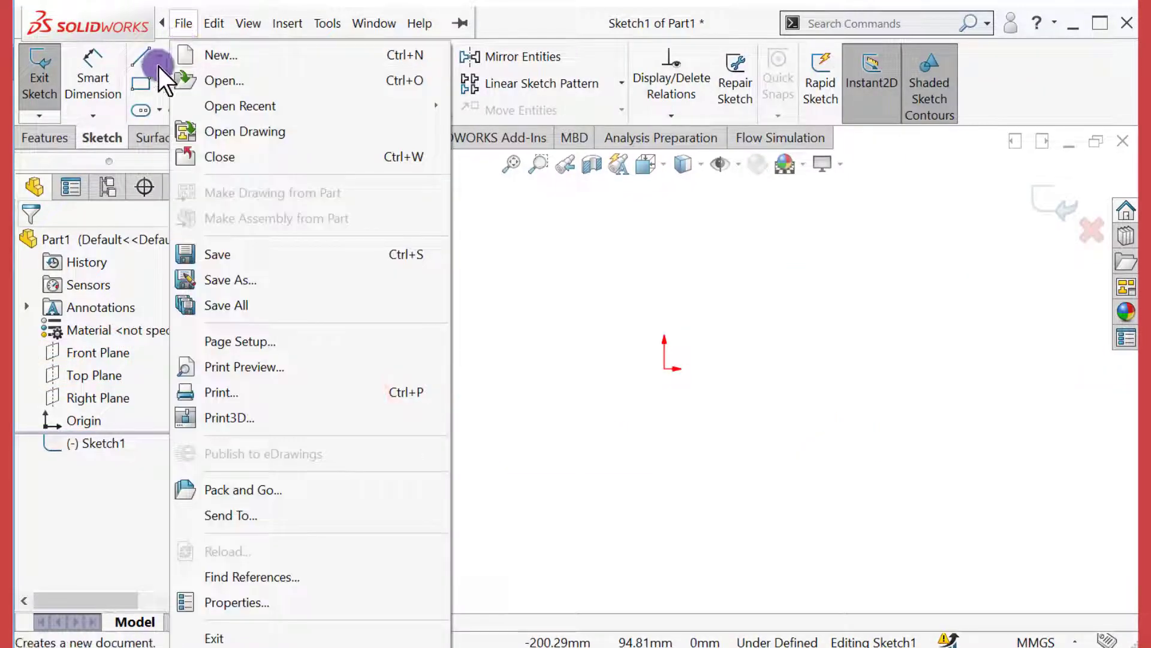
pyautogui.click(541, 282)
pyautogui.click(173, 56)
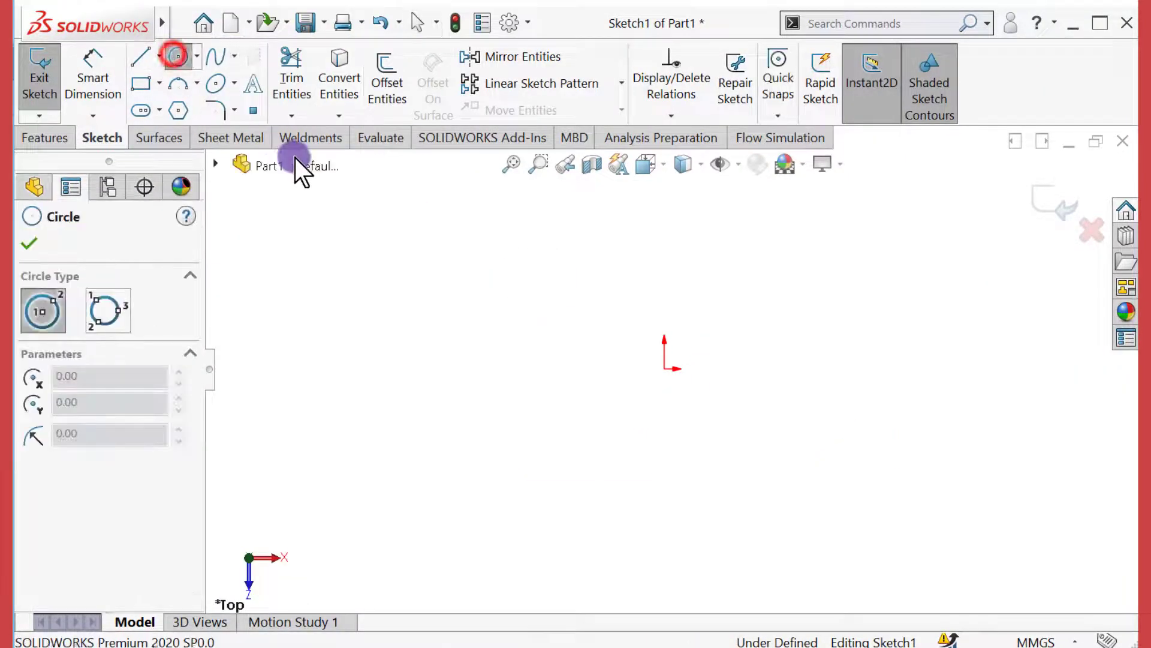
pyautogui.moveTo(664, 369)
pyautogui.mouseDown()
pyautogui.moveTo(699, 493)
pyautogui.moveTo(721, 513)
pyautogui.moveTo(708, 512)
pyautogui.mouseUp()
pyautogui.click(24, 247)
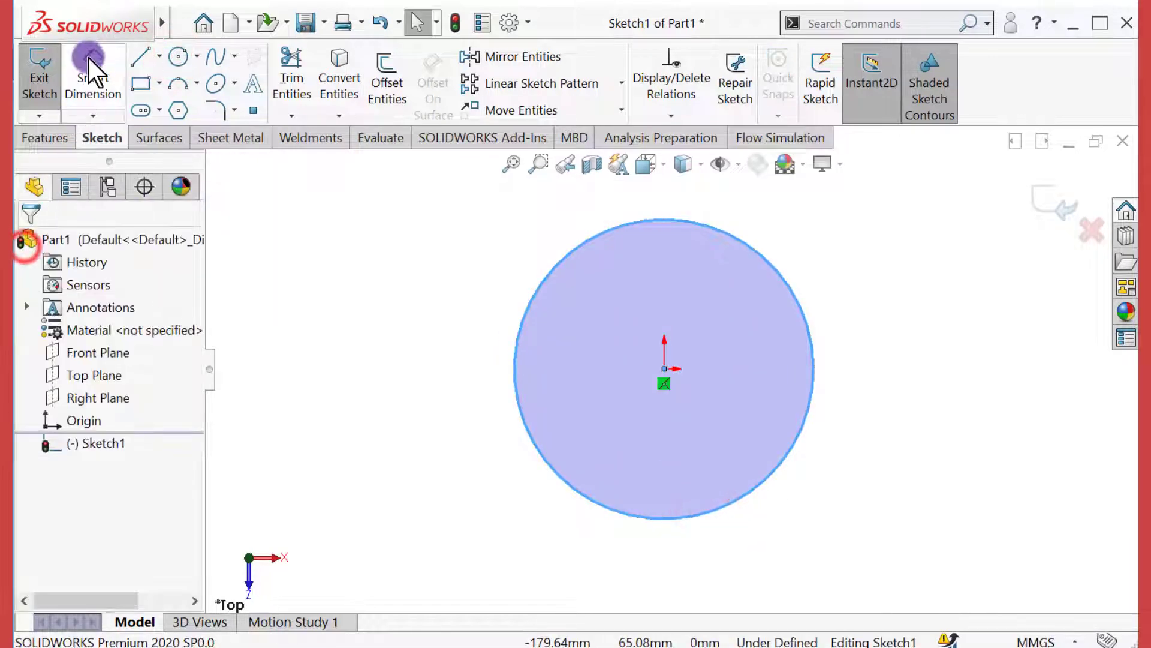
# - Dimension the circle's diameter and set it to 100 mm
pyautogui.click(90, 57)
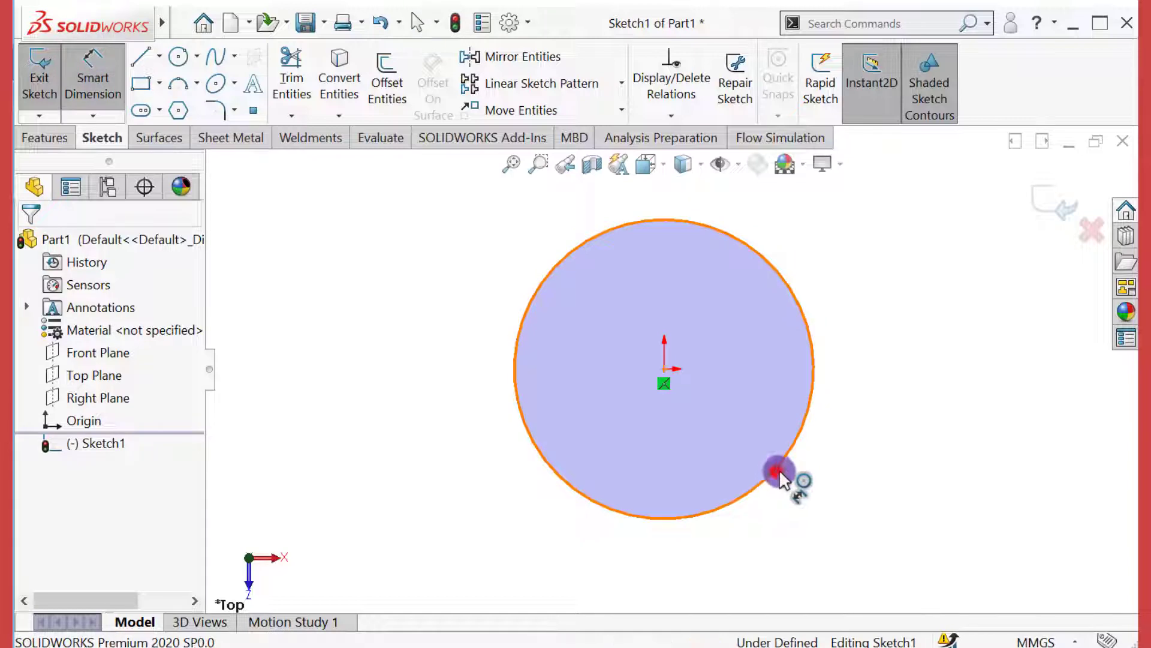
pyautogui.click(777, 474)
pyautogui.click(867, 508)
pyautogui.write('1')
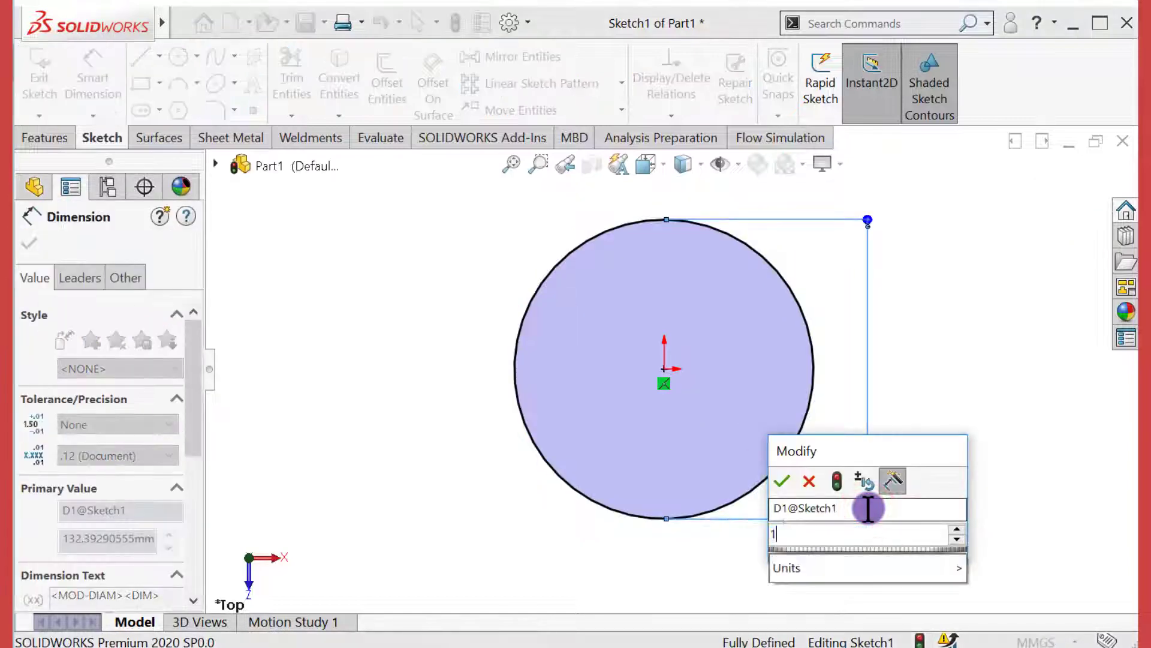
pyautogui.write('00')
pyautogui.press('Return')
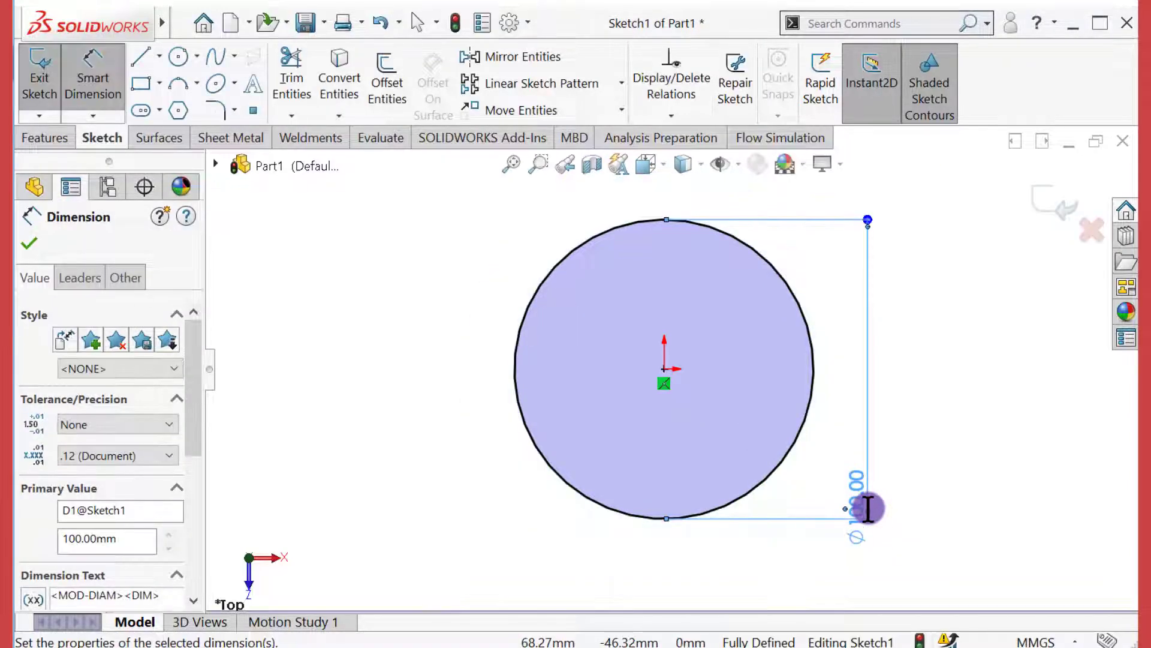
pyautogui.moveTo(193, 427); pyautogui.dragTo(190, 526)
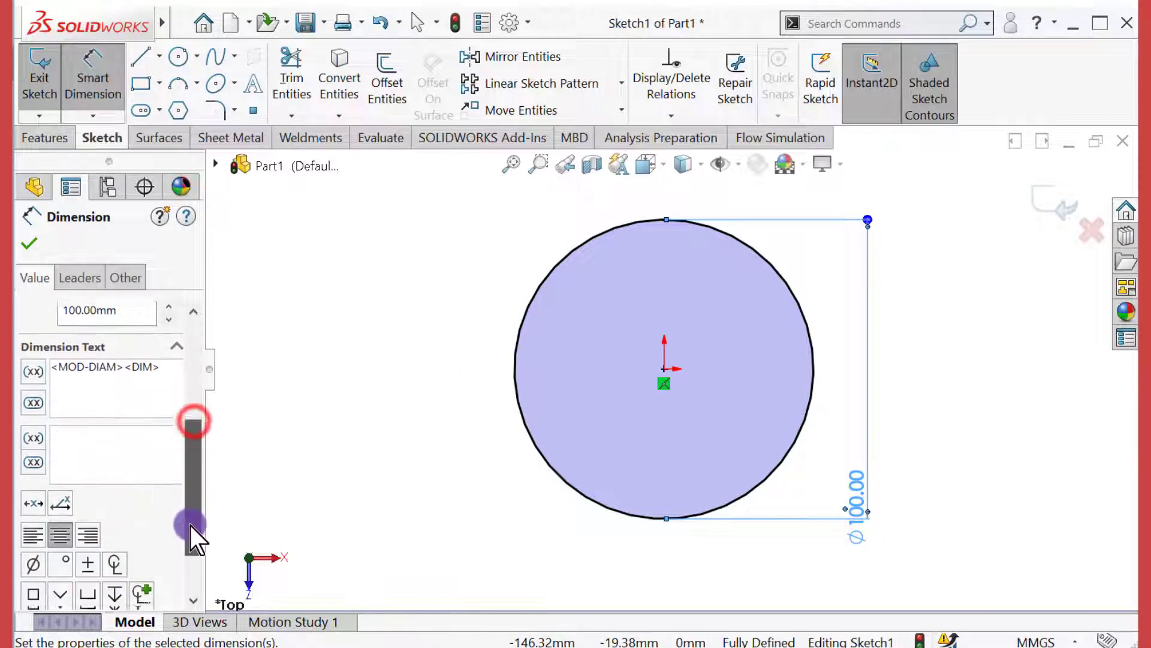
pyautogui.click(27, 242)
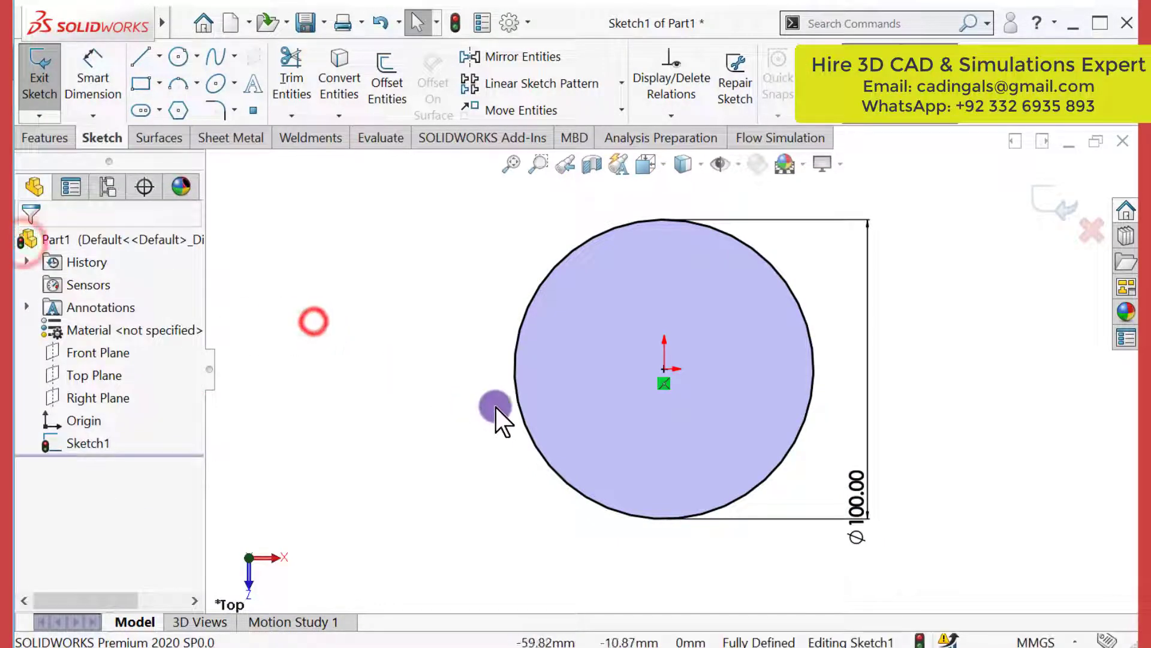
# - Convert the 100 mm circle to construction geometry
pyautogui.click(517, 406)
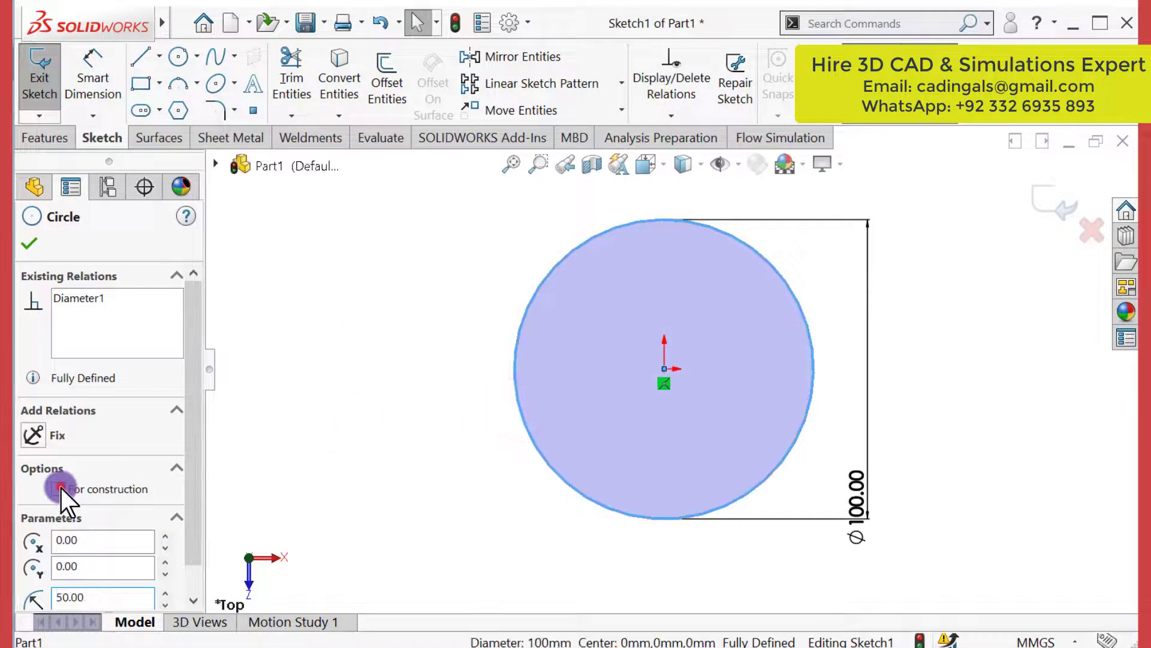
pyautogui.click(60, 488)
pyautogui.click(29, 243)
pyautogui.click(358, 290)
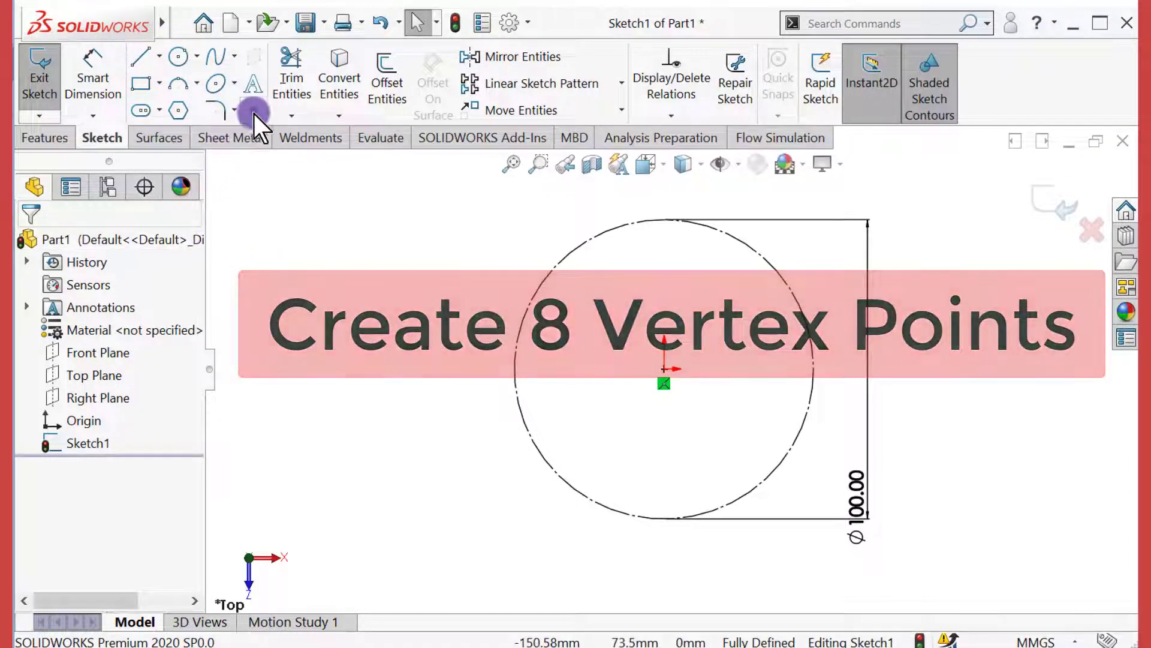
# - Place sketch points on the circle's four quadrants: top, right, bottom and left
pyautogui.click(253, 111)
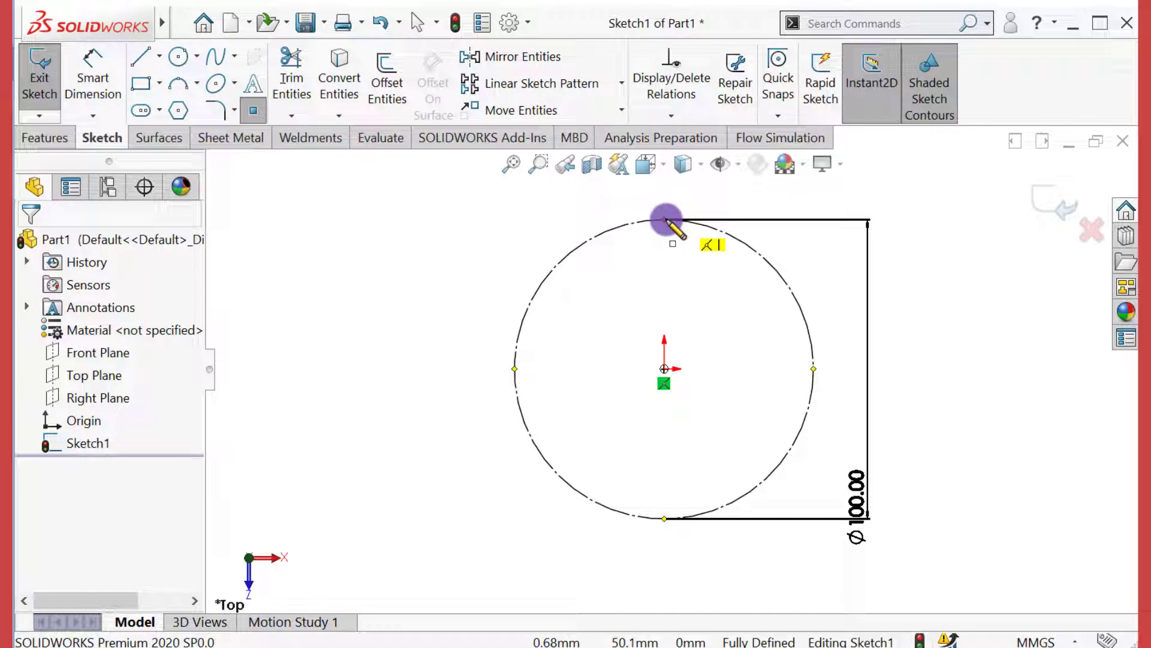
pyautogui.click(665, 219)
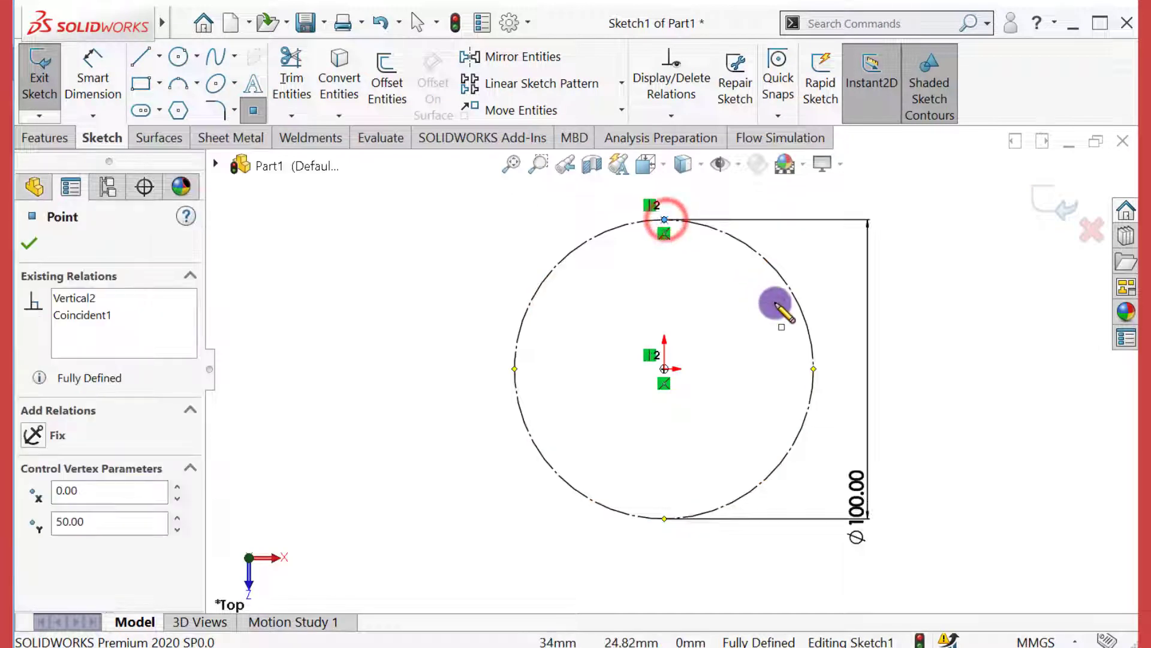
pyautogui.click(814, 369)
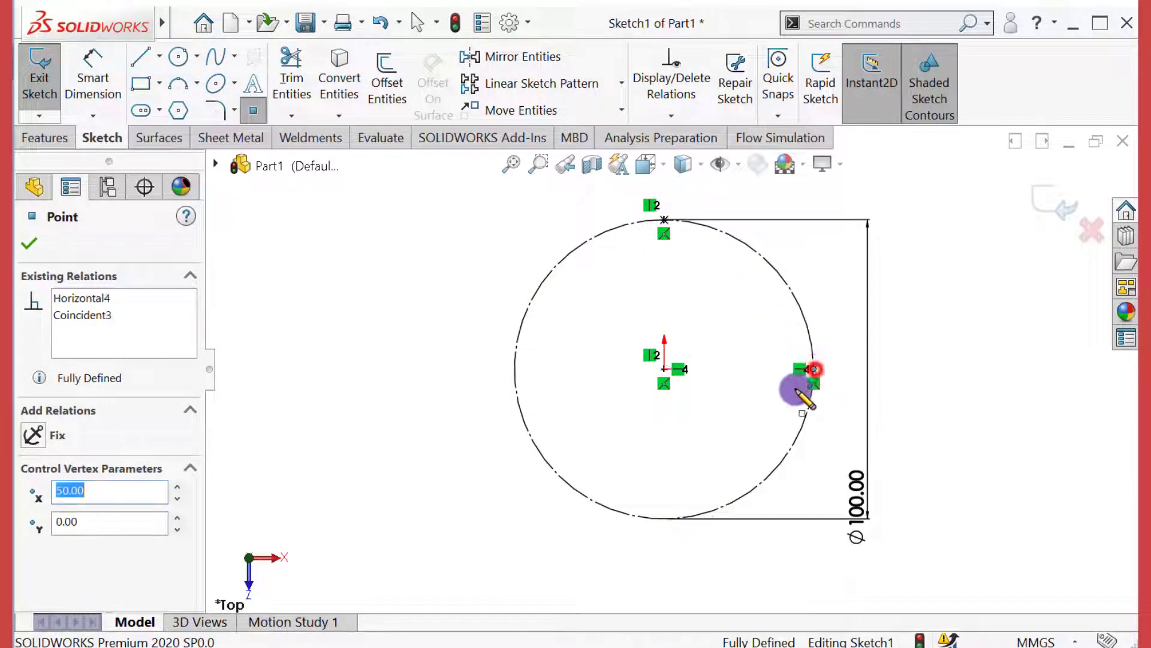
pyautogui.click(664, 519)
pyautogui.click(514, 369)
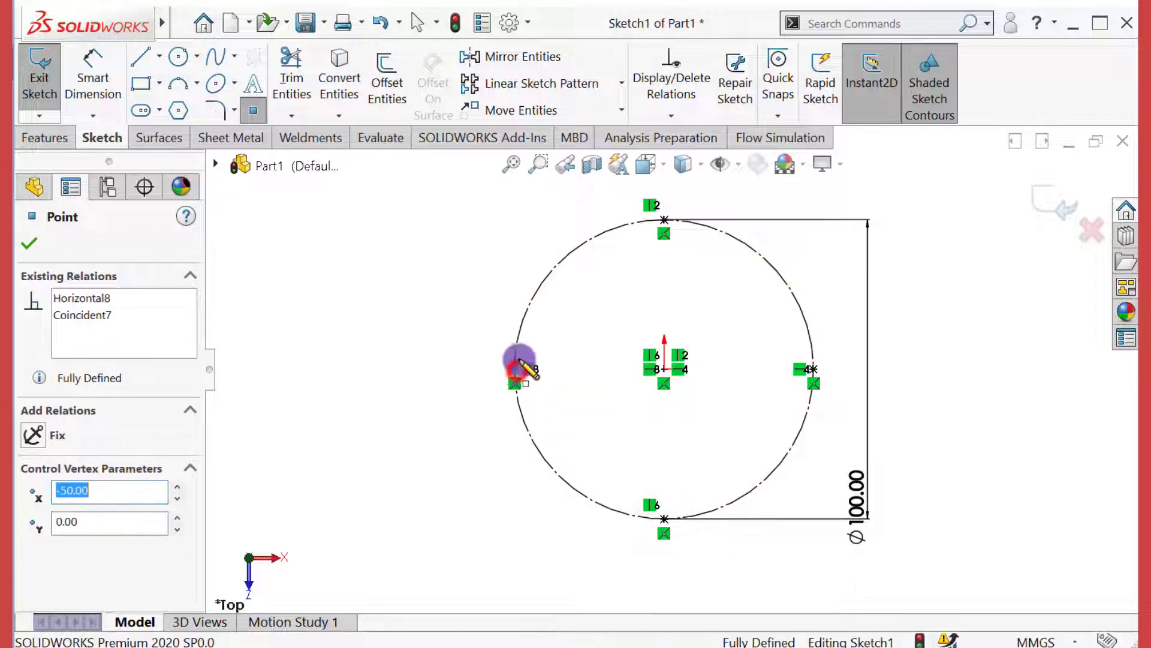
# - Place four more points on the circle between the quadrants, each about 31 mm horizontally and 39 mm vertically from the origin
pyautogui.click(756, 251)
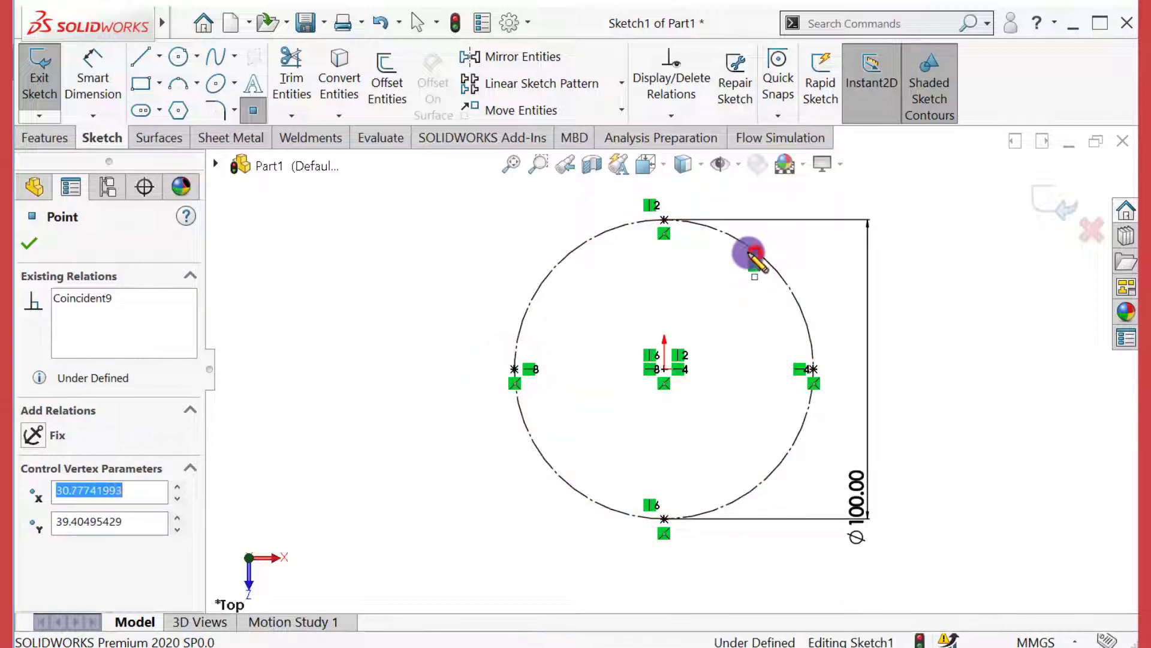
pyautogui.click(571, 252)
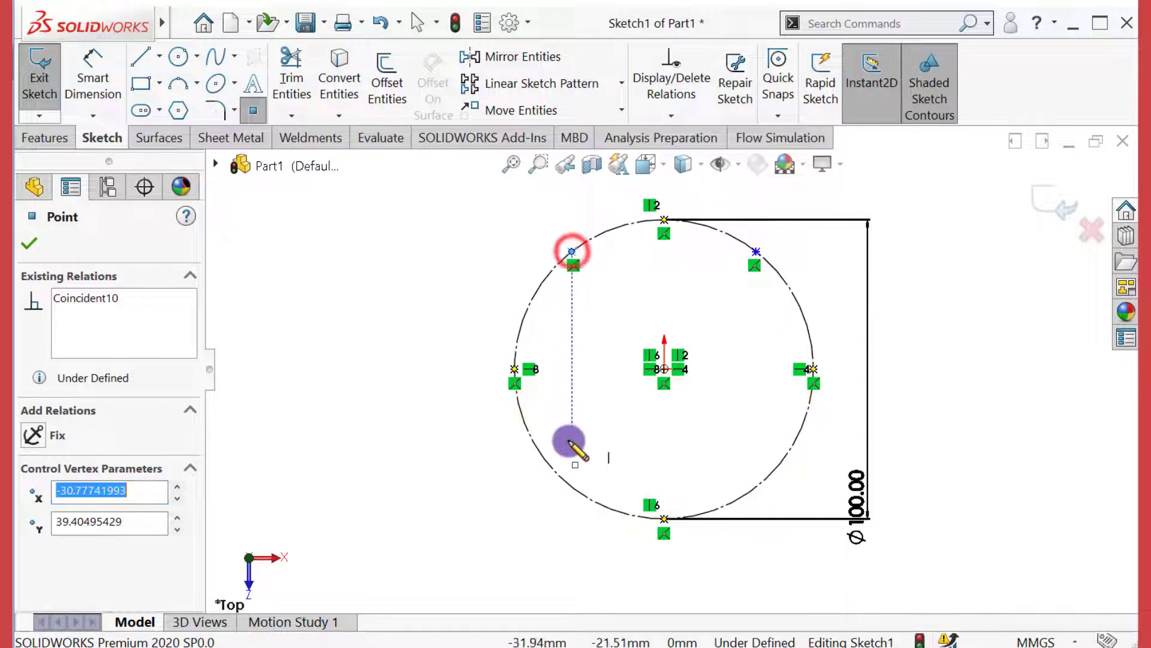
pyautogui.click(572, 487)
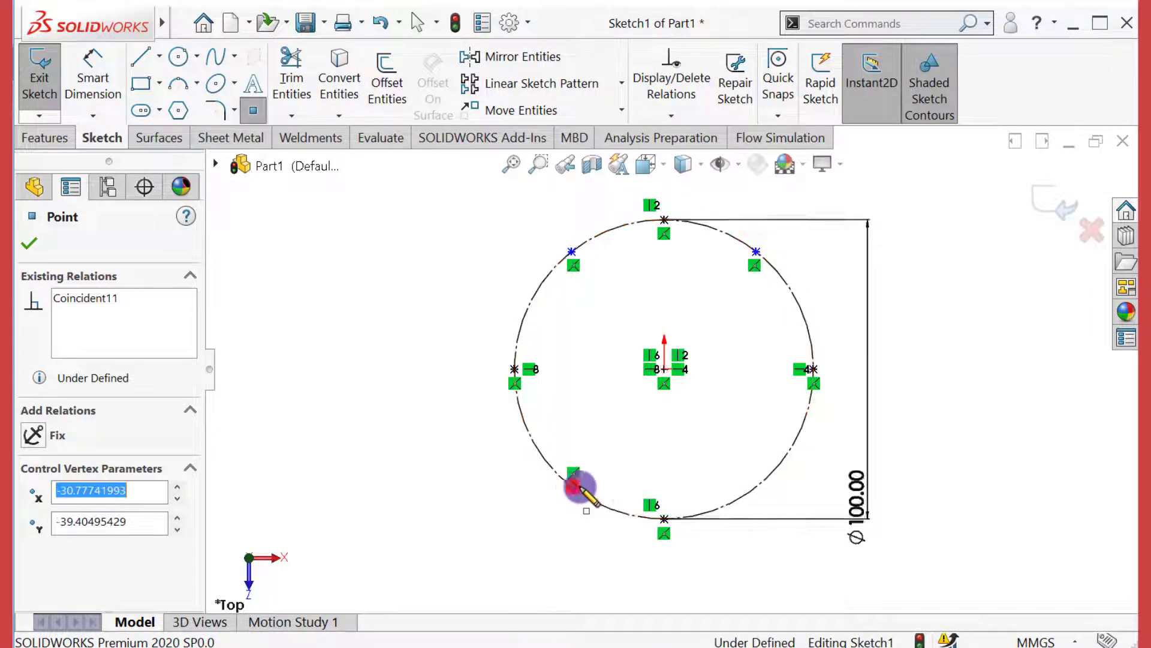
pyautogui.click(756, 487)
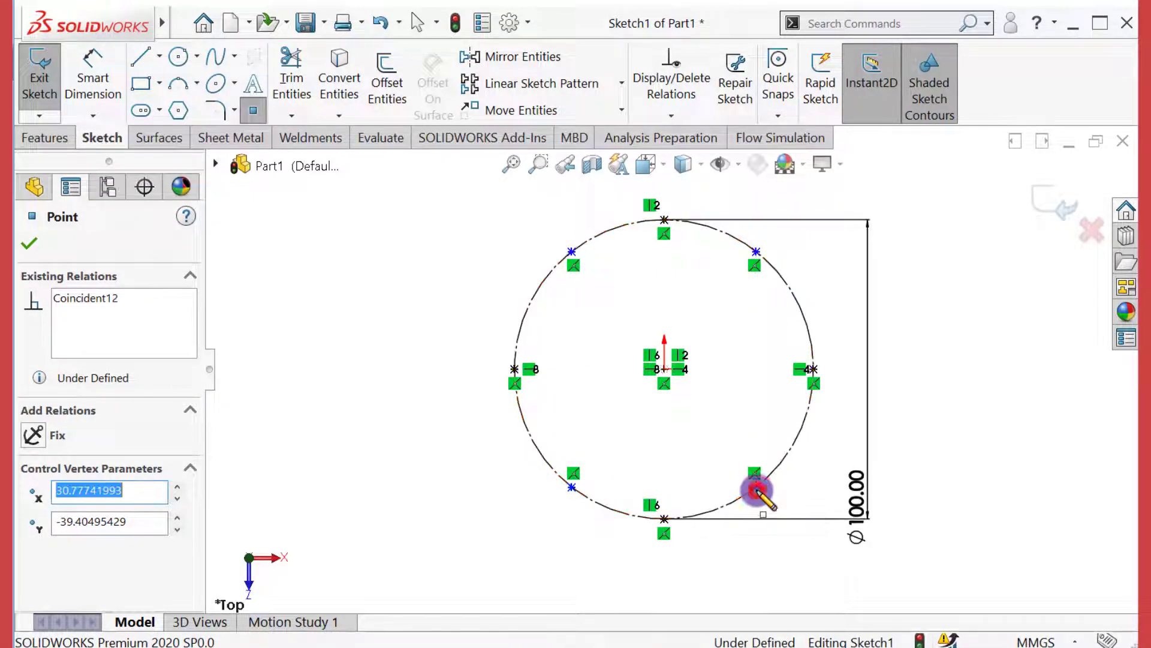
pyautogui.click(30, 244)
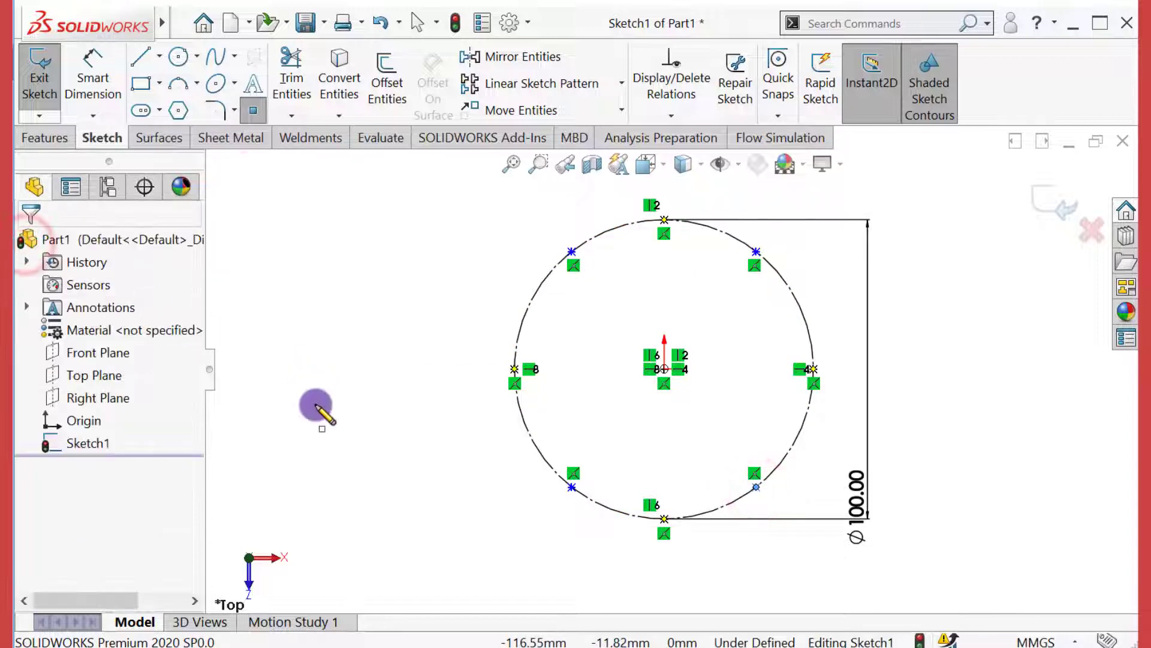
# - Add a 90° angular dimension about the origin between the upper-left and upper-right intermediate points
pyautogui.scroll(-1, 704, 230)
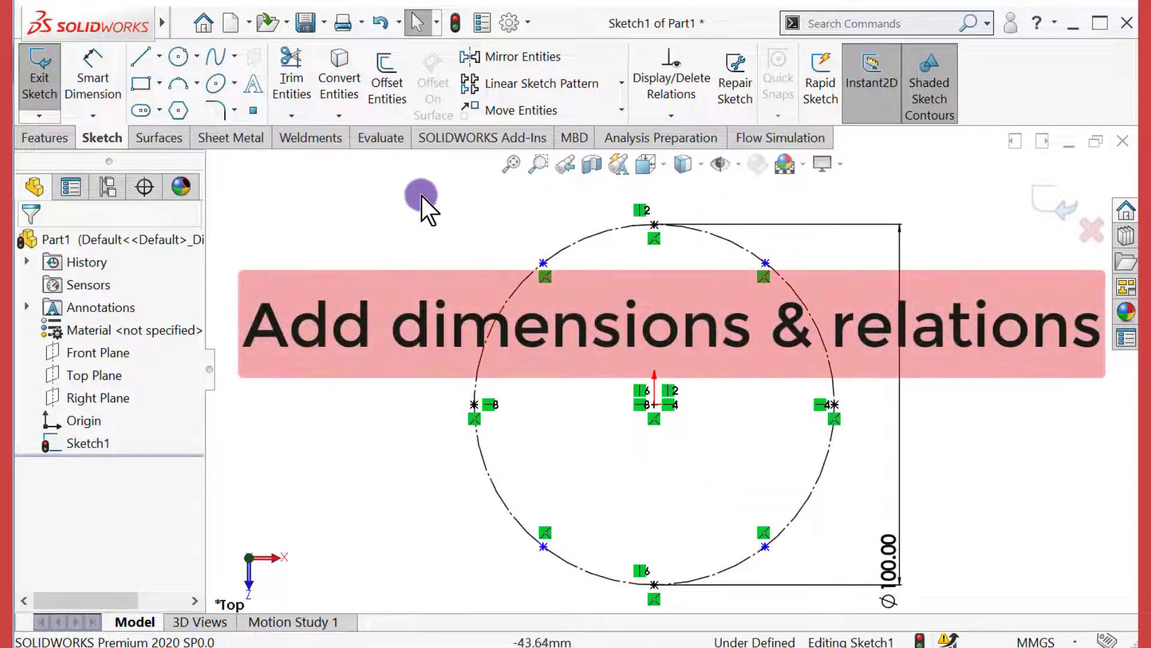
pyautogui.click(93, 99)
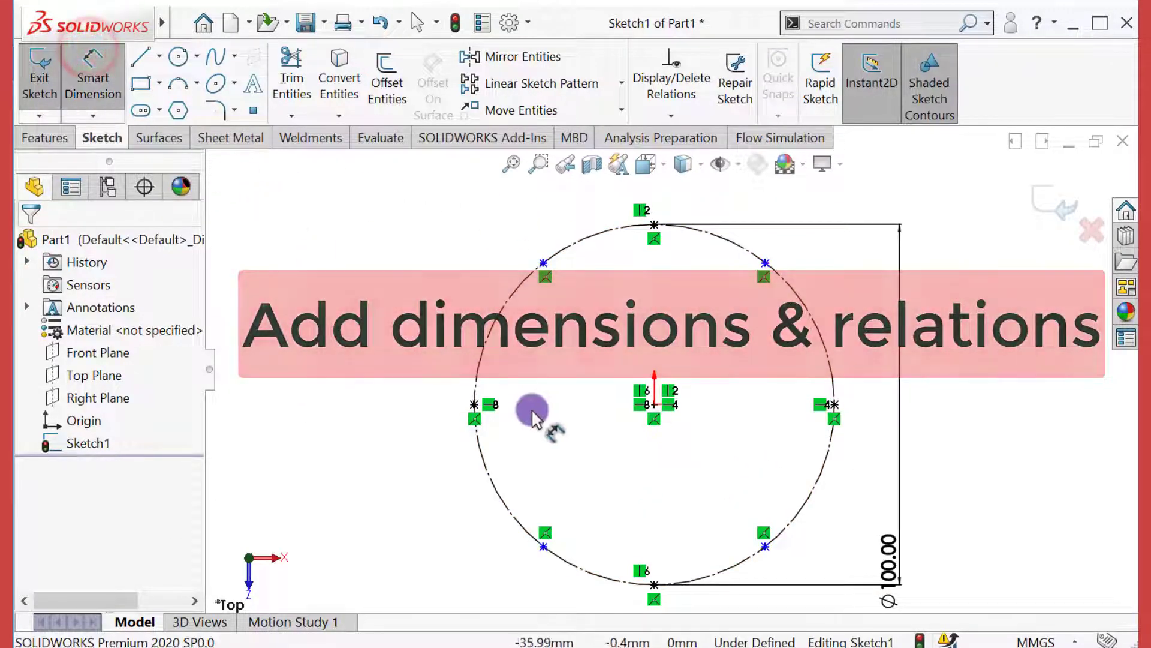
pyautogui.click(543, 264)
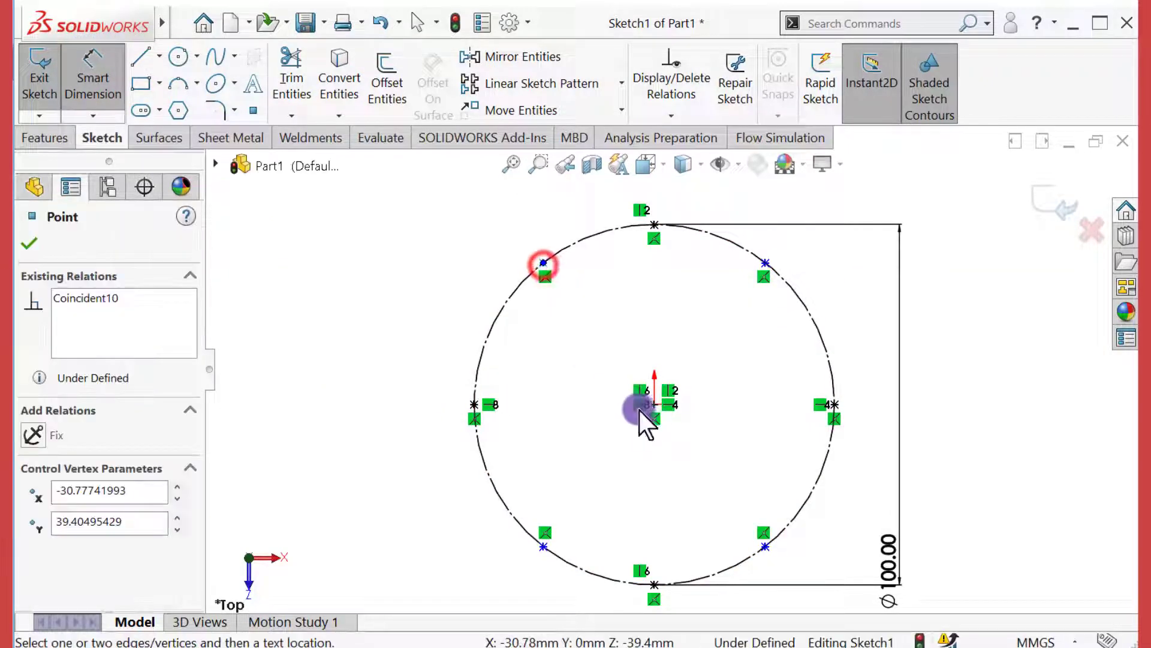
pyautogui.click(655, 405)
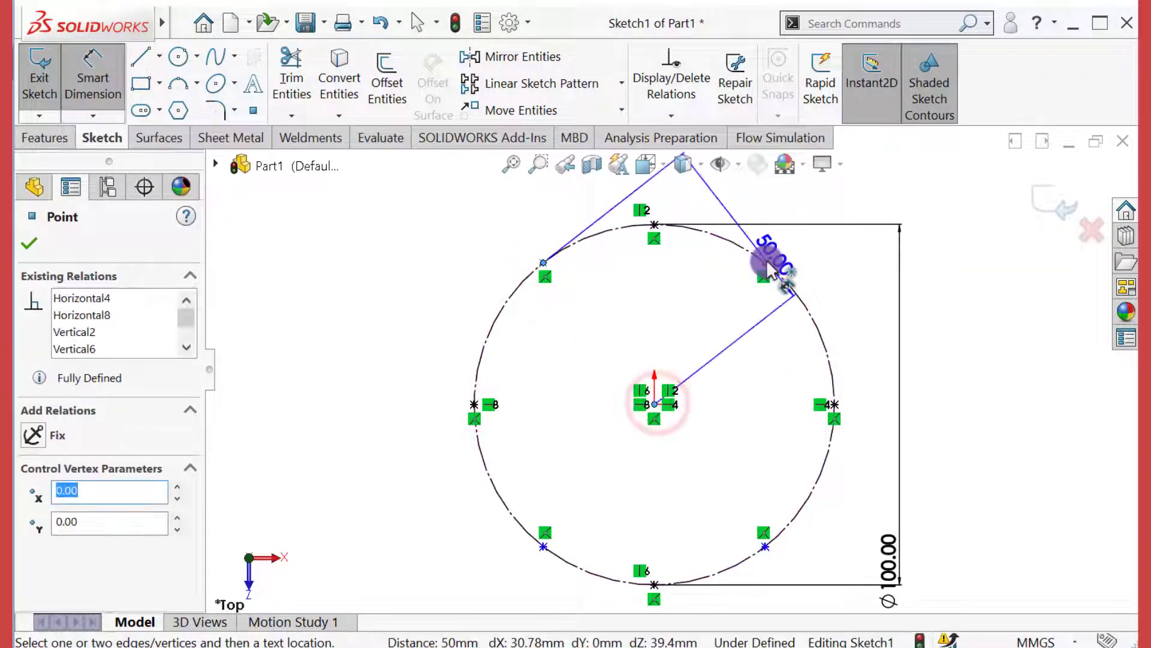
pyautogui.click(765, 262)
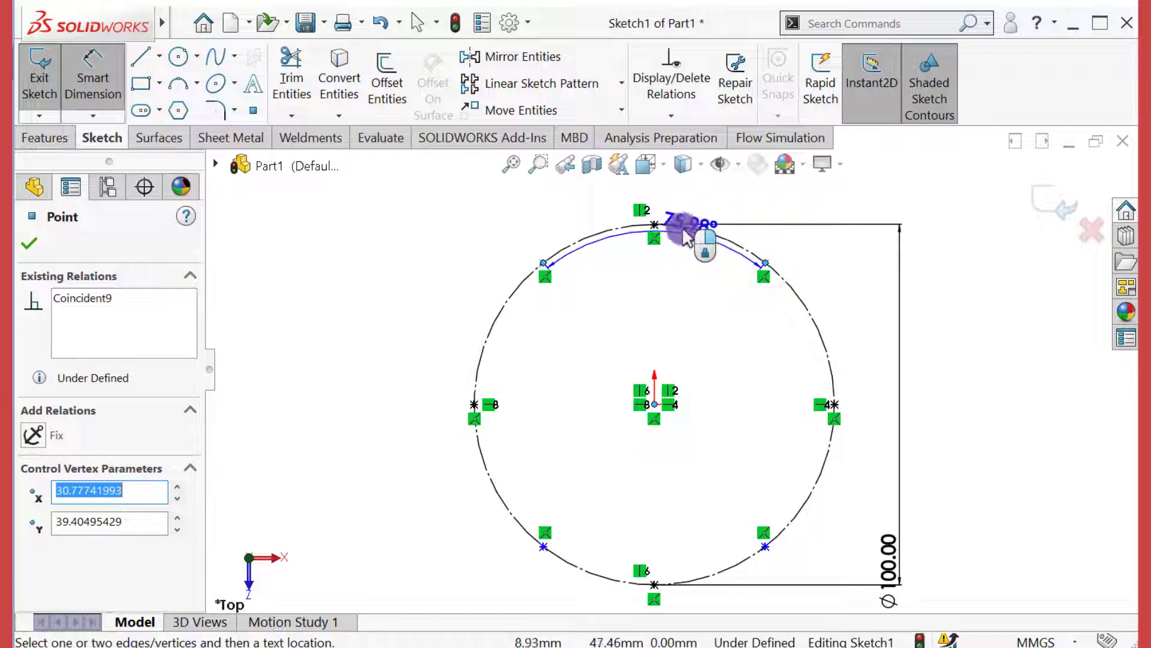
pyautogui.click(679, 212)
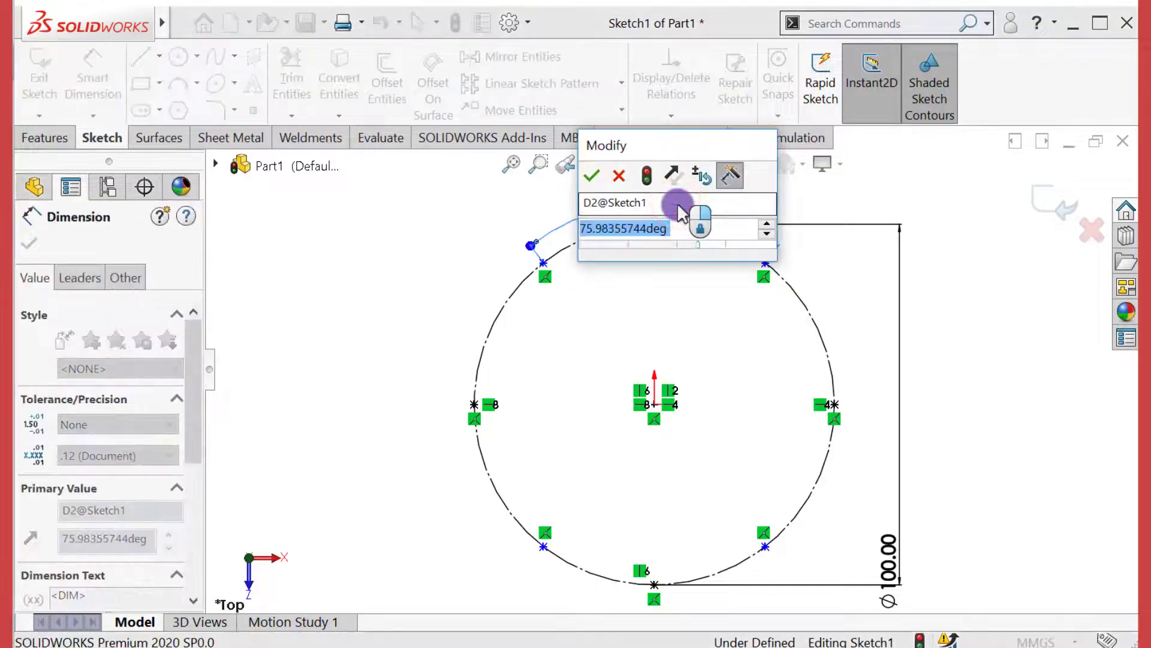
pyautogui.write('90')
pyautogui.press('Return')
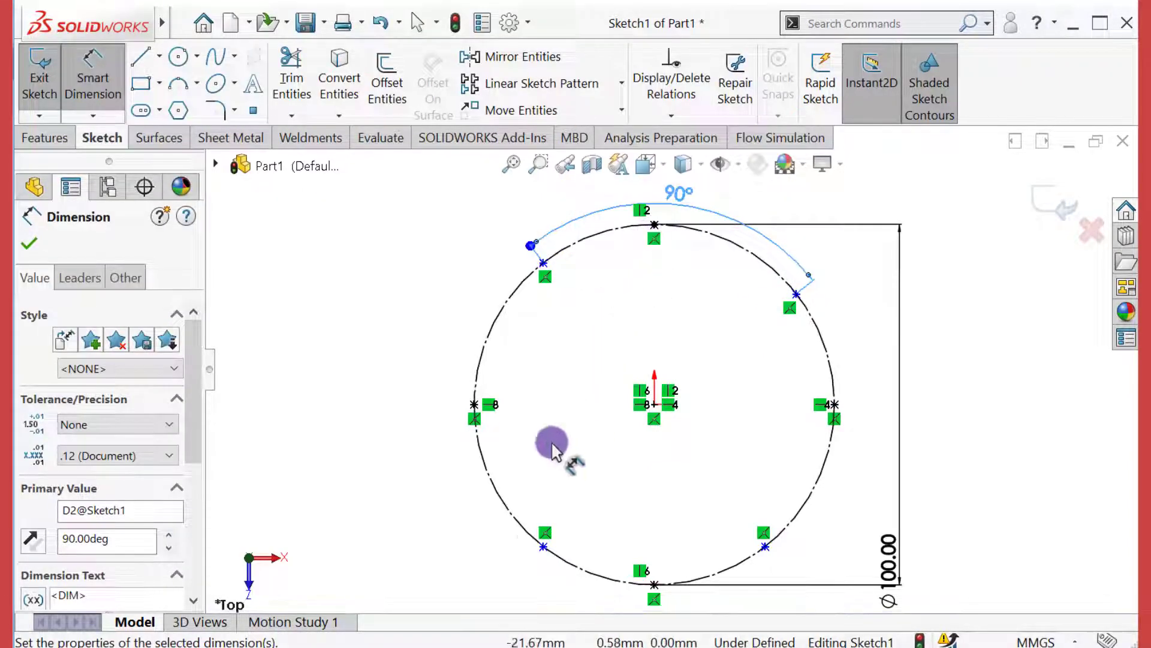
# - Add a 90° angular dimension about the origin between the lower-left and lower-right intermediate points
pyautogui.click(543, 546)
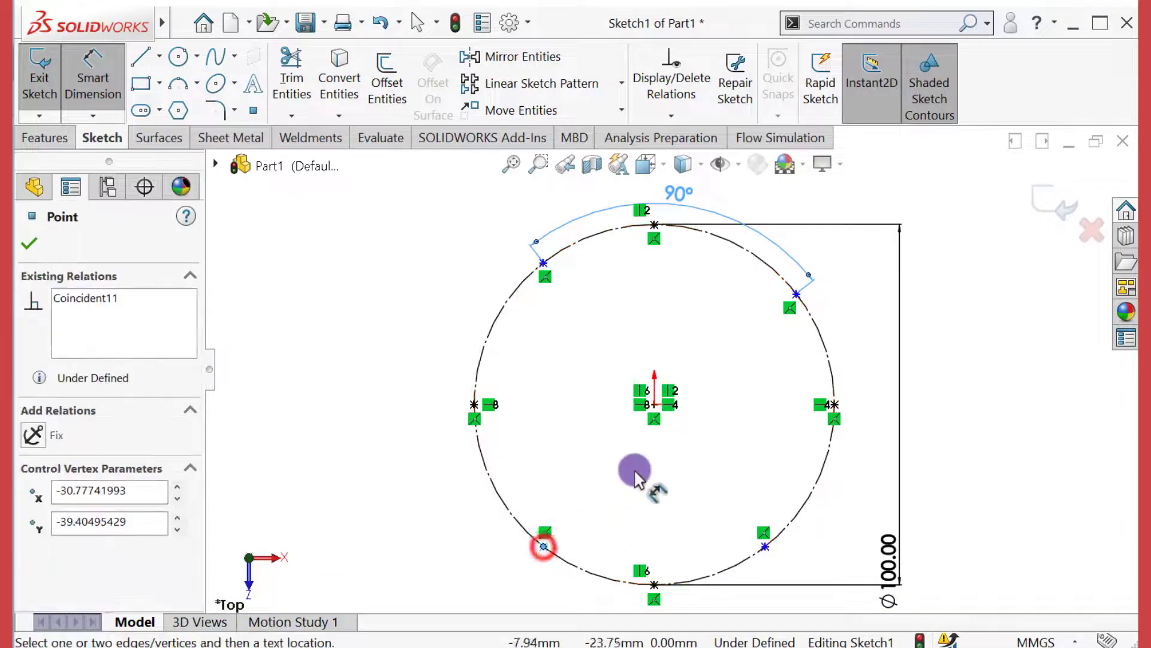
pyautogui.click(655, 405)
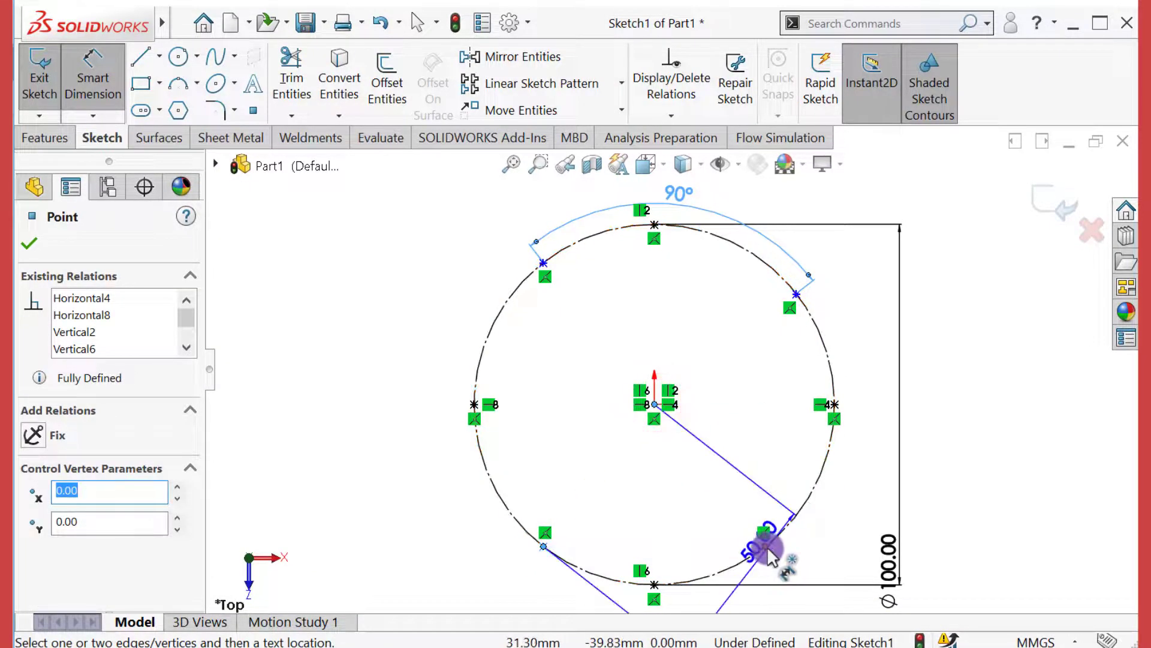
pyautogui.click(765, 547)
pyautogui.scroll(3, 689, 521)
pyautogui.click(681, 534)
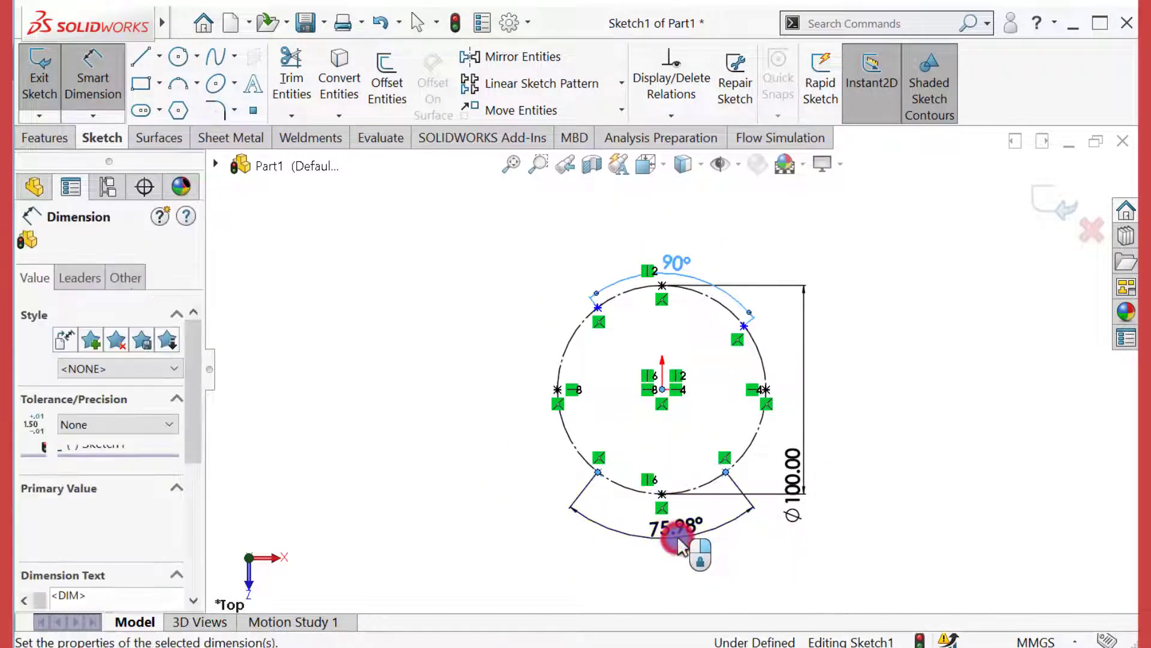
pyautogui.write('90')
pyautogui.press('Return')
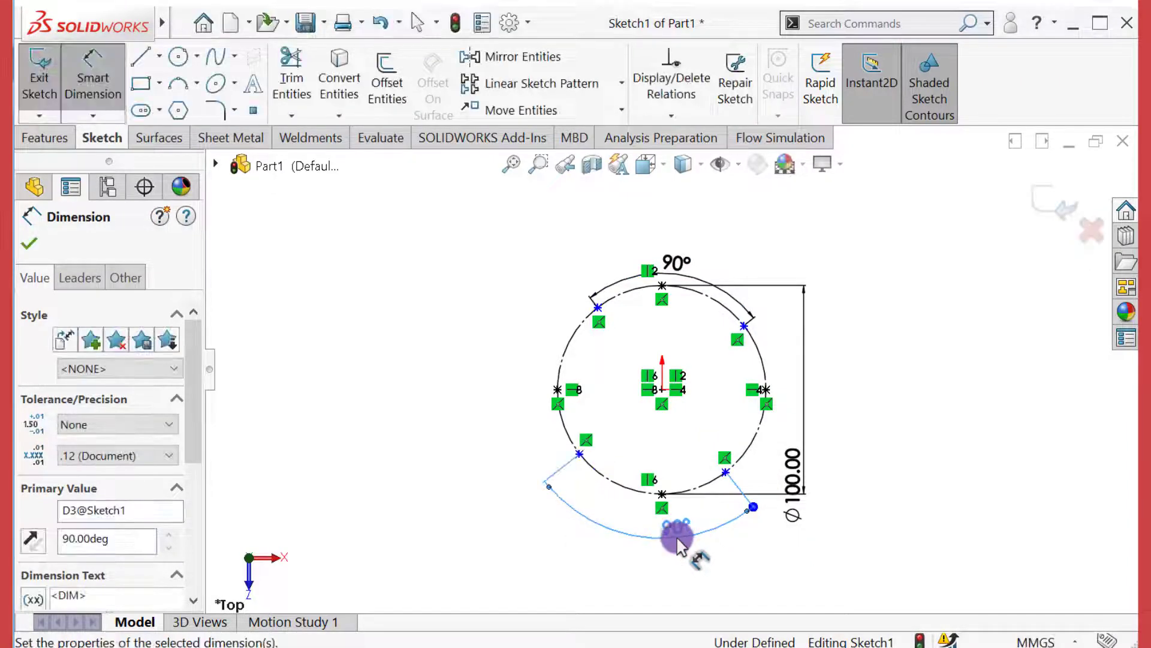
pyautogui.click(31, 243)
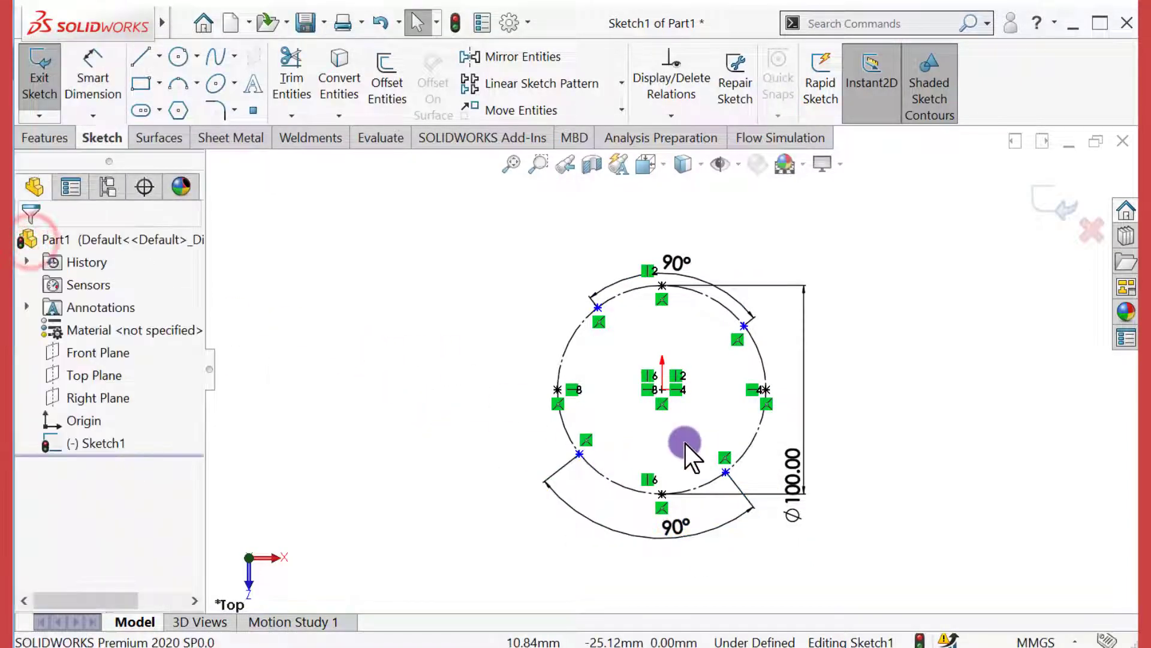
# - Apply a Vertical relation between the upper-right and lower-right intermediate points on the circle
pyautogui.scroll(-1, 684, 444)
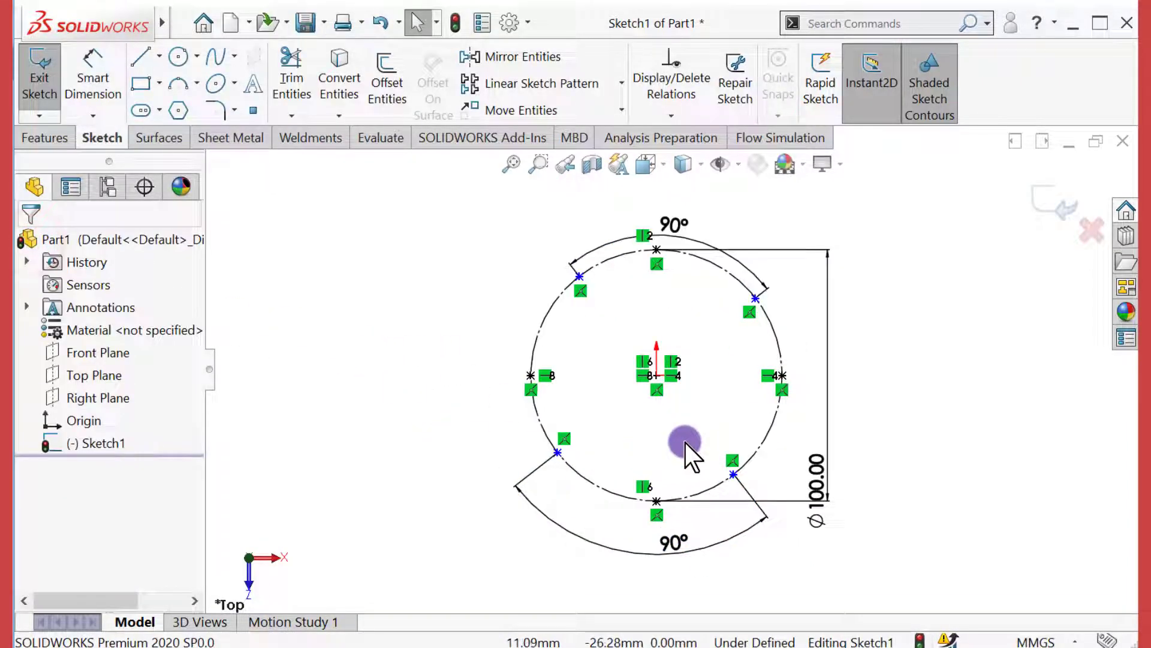
pyautogui.click(753, 297)
pyautogui.keyDown('ctrl'); pyautogui.click(732, 473); pyautogui.keyUp('ctrl')
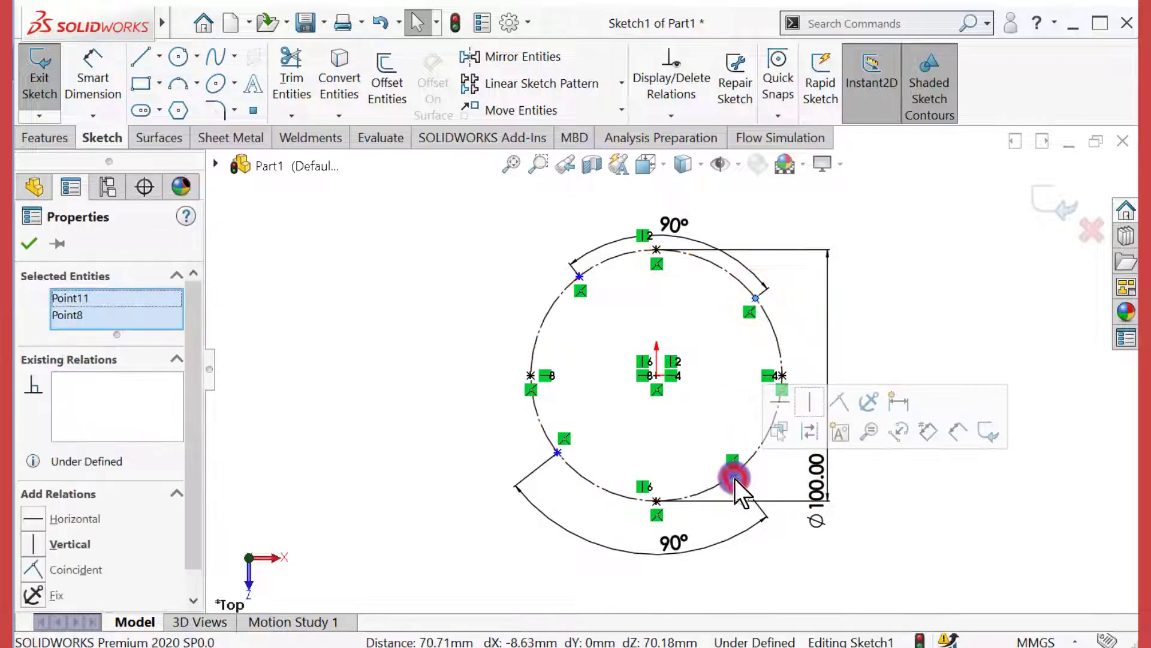
pyautogui.click(807, 403)
pyautogui.click(401, 398)
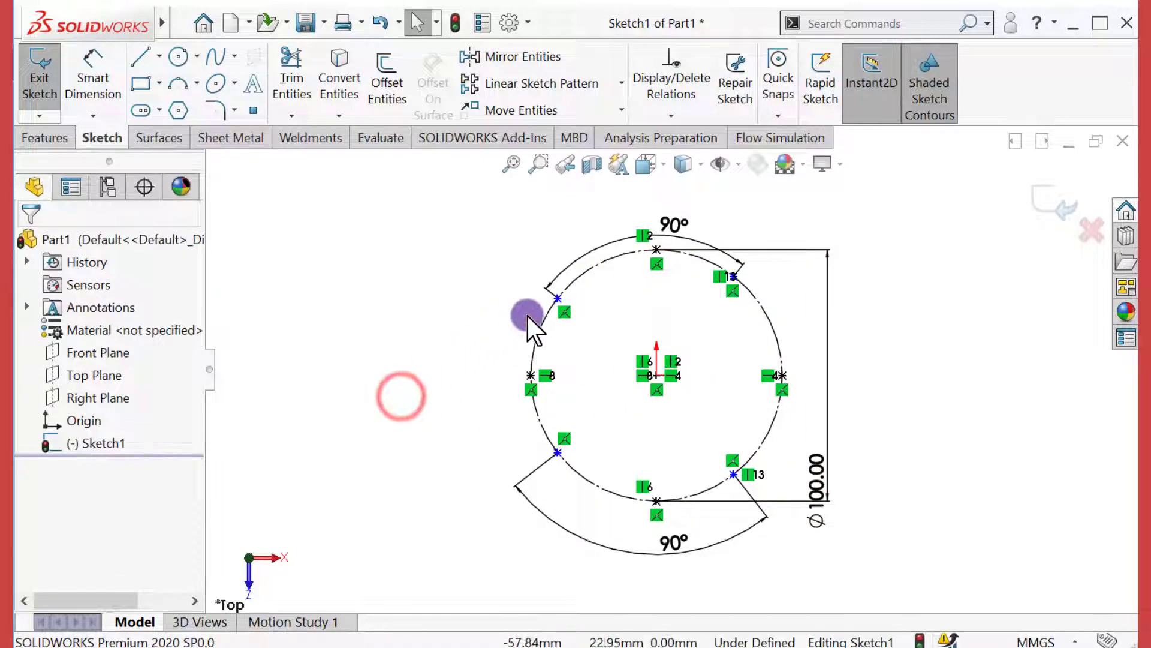
# - Apply a Horizontal relation between the upper-left and upper-right intermediate points on the circle and close the sketch
pyautogui.click(557, 296)
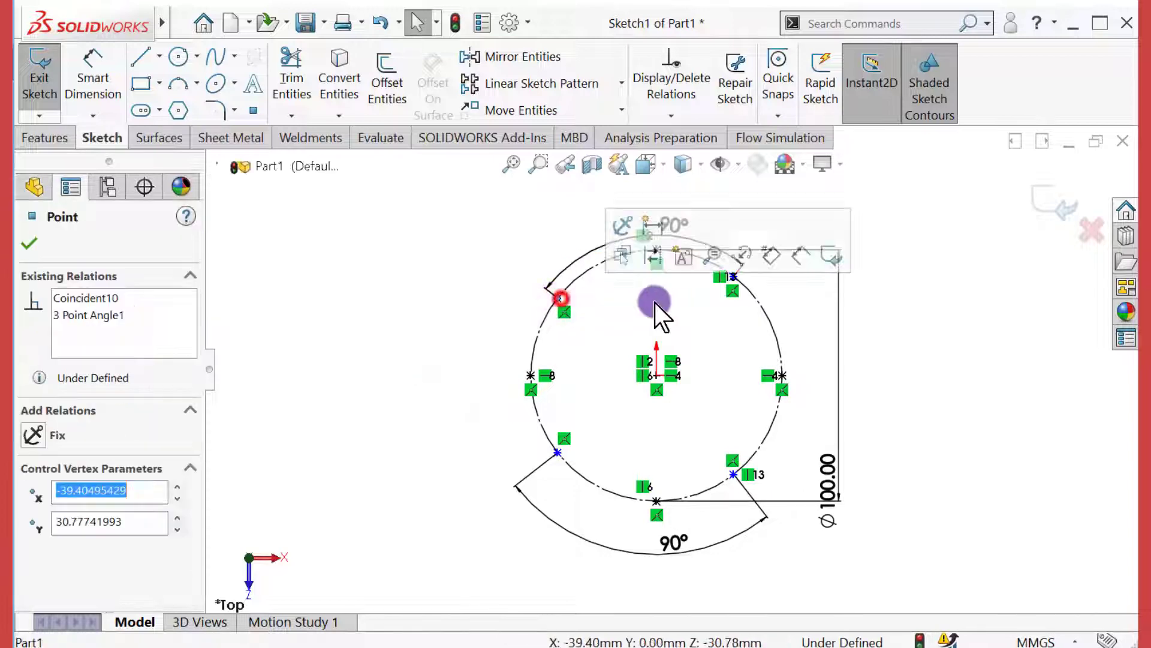
pyautogui.scroll(-3, 742, 288)
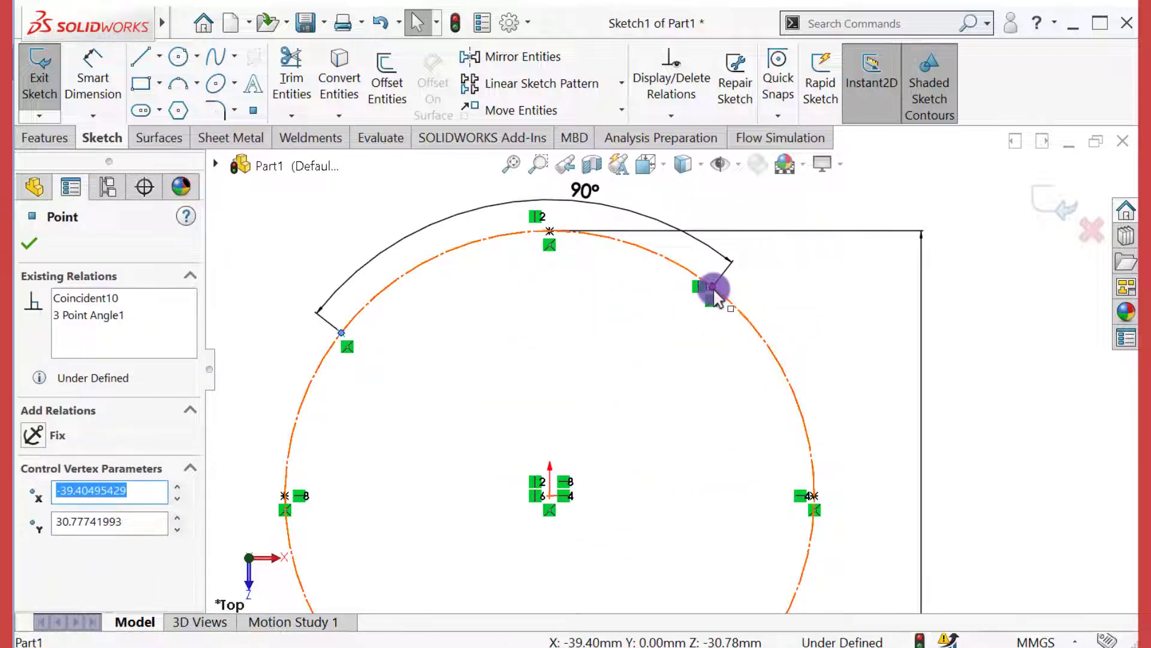
pyautogui.keyDown('ctrl'); pyautogui.click(714, 289); pyautogui.keyUp('ctrl')
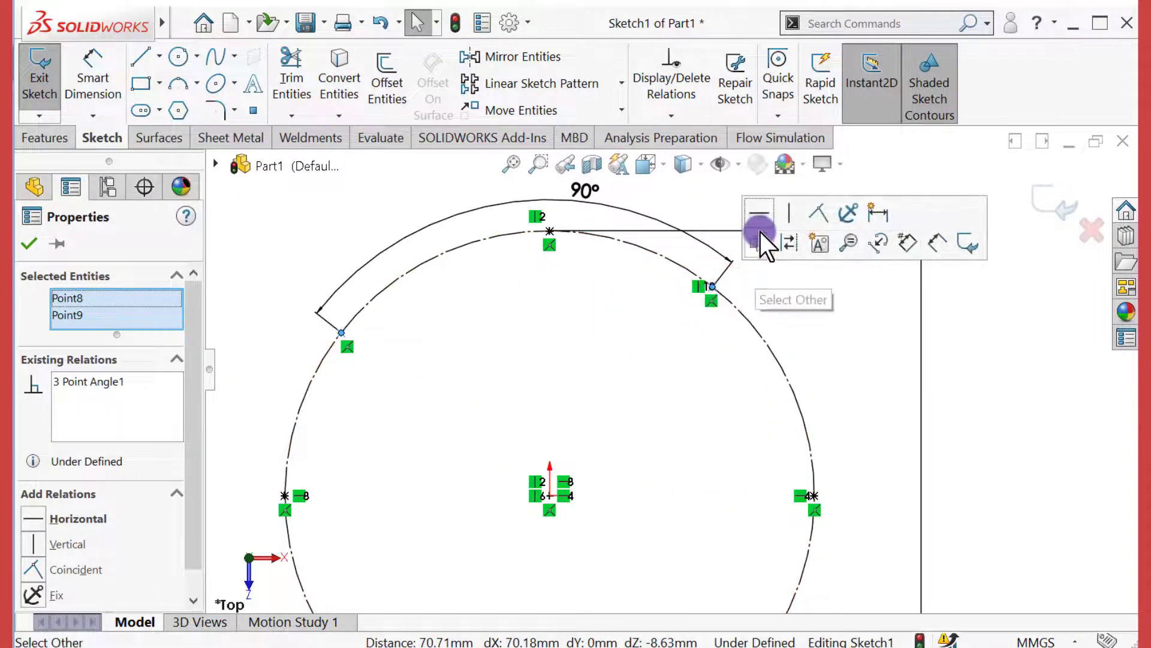
pyautogui.click(759, 213)
pyautogui.click(855, 347)
pyautogui.press('f')
pyautogui.press('z')
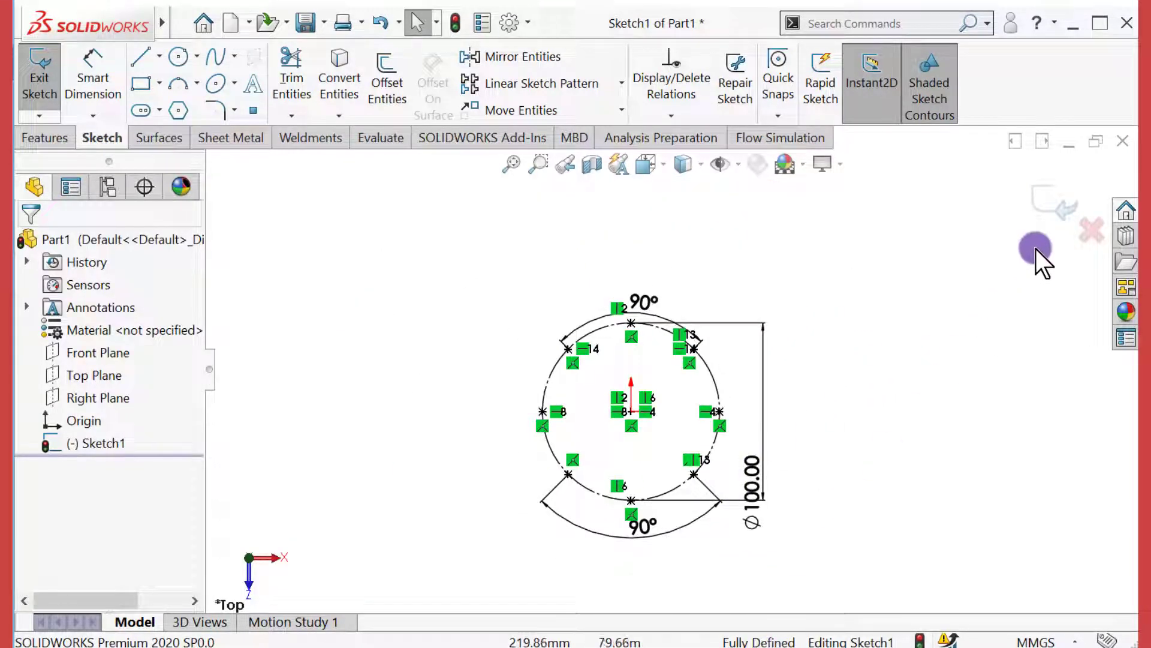
pyautogui.click(1054, 203)
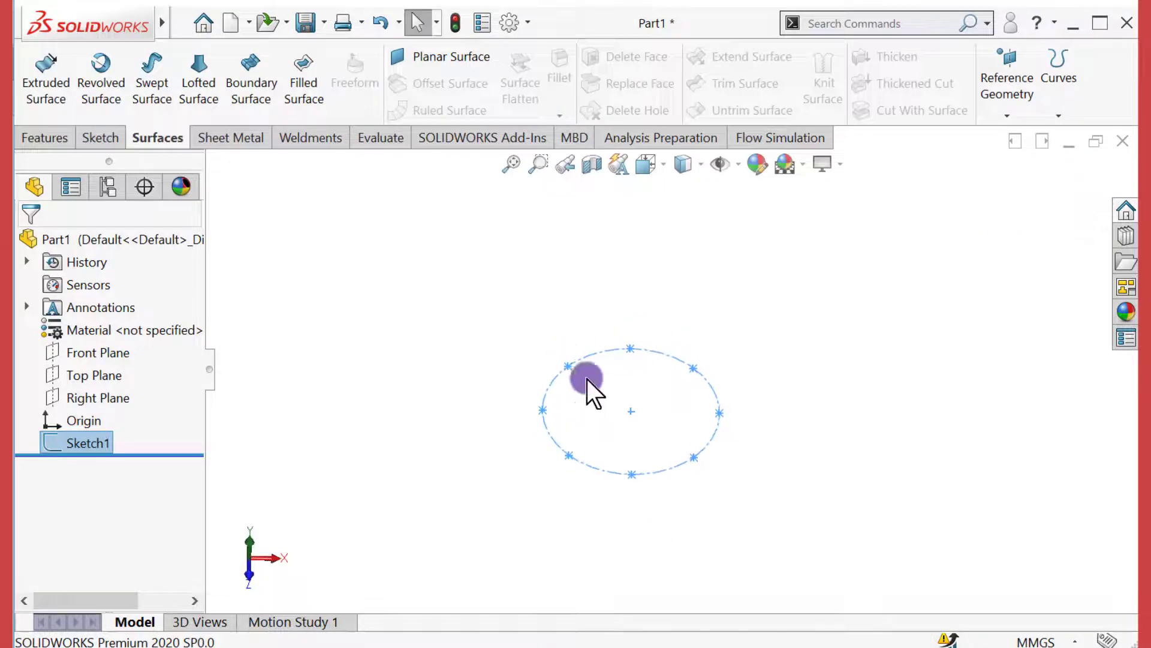
# - Create a reference plane offset 40 mm above the Top Plane
pyautogui.scroll(-2, 638, 394)
pyautogui.moveTo(635, 454); pyautogui.dragTo(634, 403, button='middle')
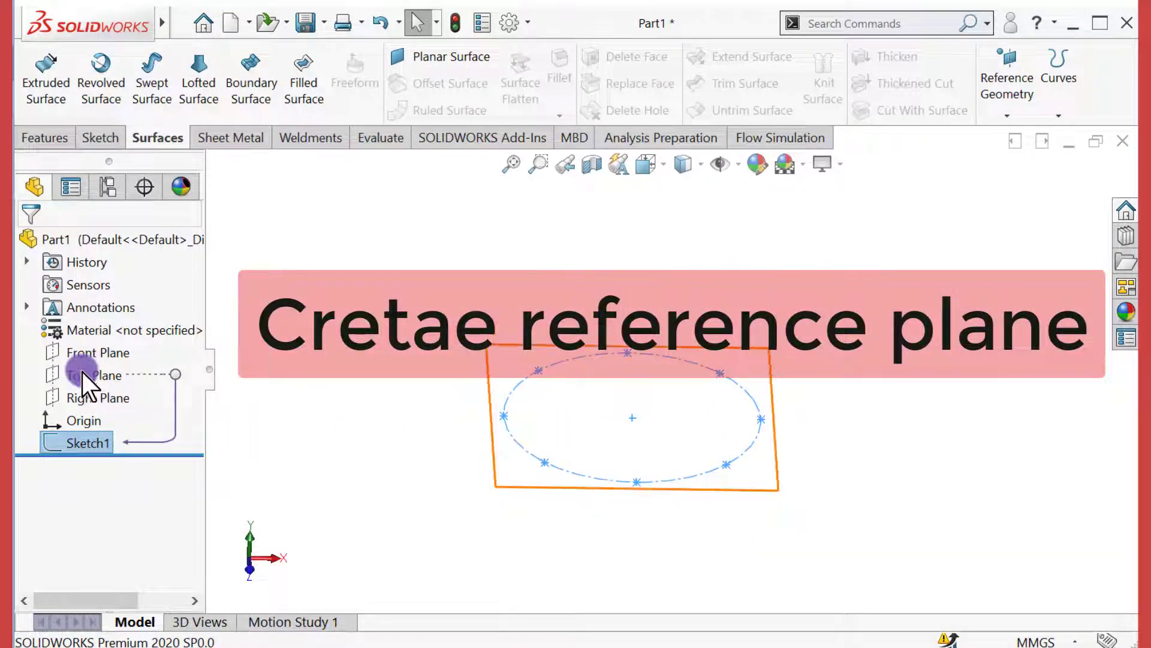
pyautogui.click(82, 374)
pyautogui.click(1008, 111)
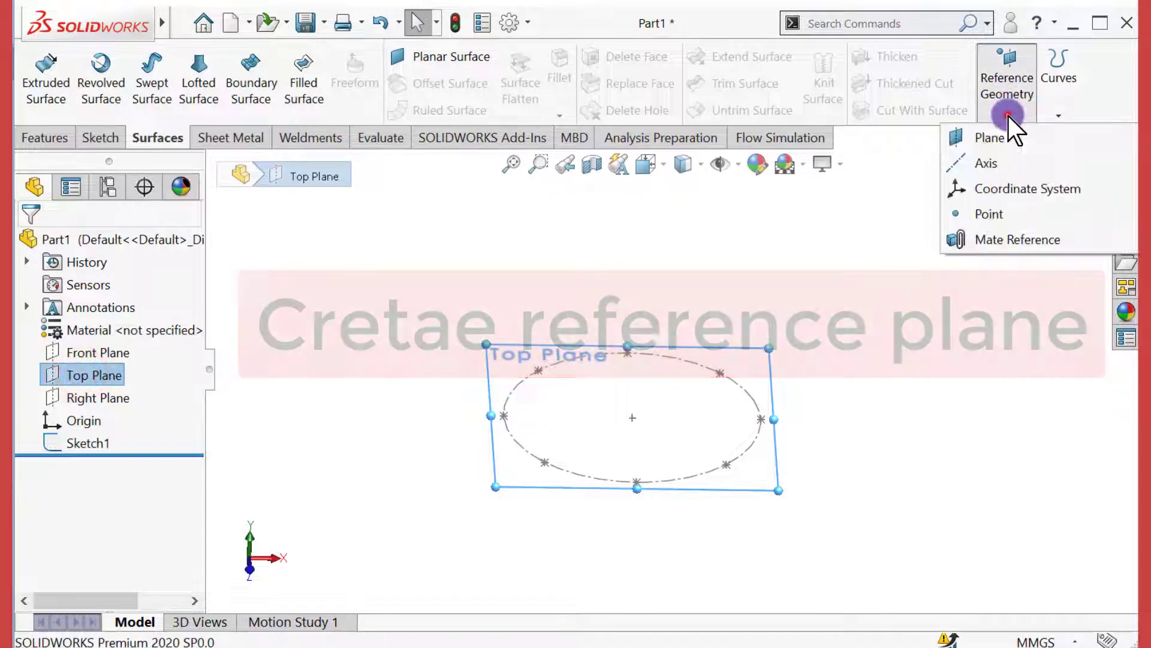
pyautogui.click(987, 138)
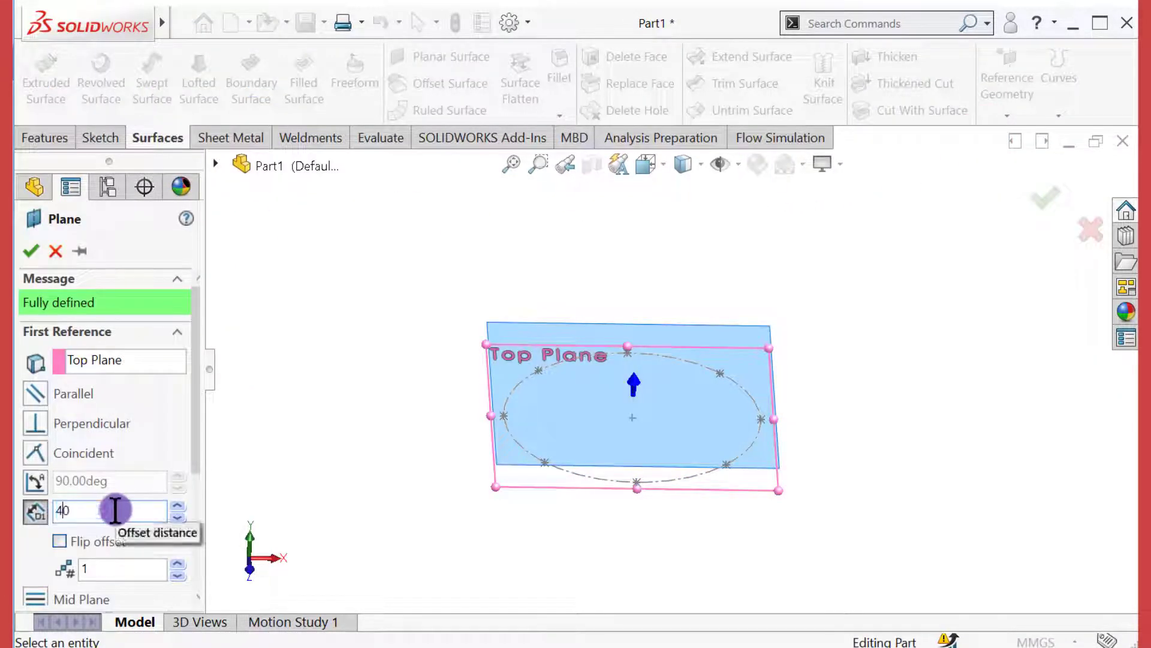
pyautogui.press('Return')
pyautogui.click(30, 251)
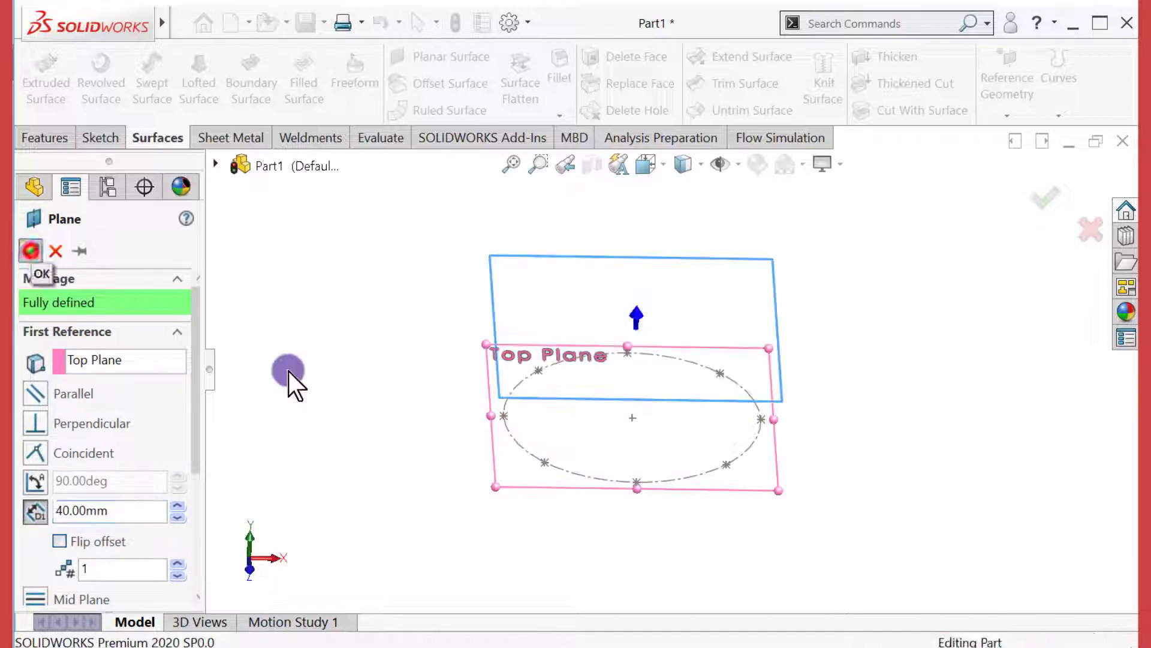
pyautogui.moveTo(339, 433); pyautogui.dragTo(376, 414, button='middle')
pyautogui.click(373, 419)
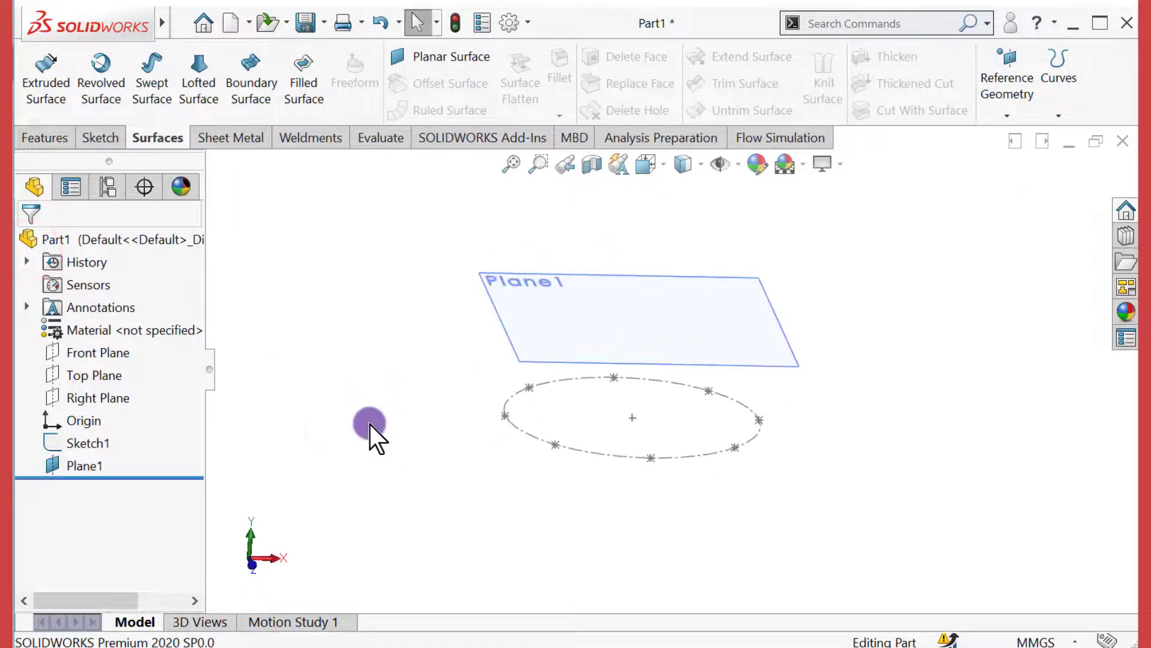
# - Insert a derived sketch of the circle-and-points sketch on the new offset plane
pyautogui.click(74, 447)
pyautogui.keyDown('ctrl'); pyautogui.click(73, 465); pyautogui.keyUp('ctrl')
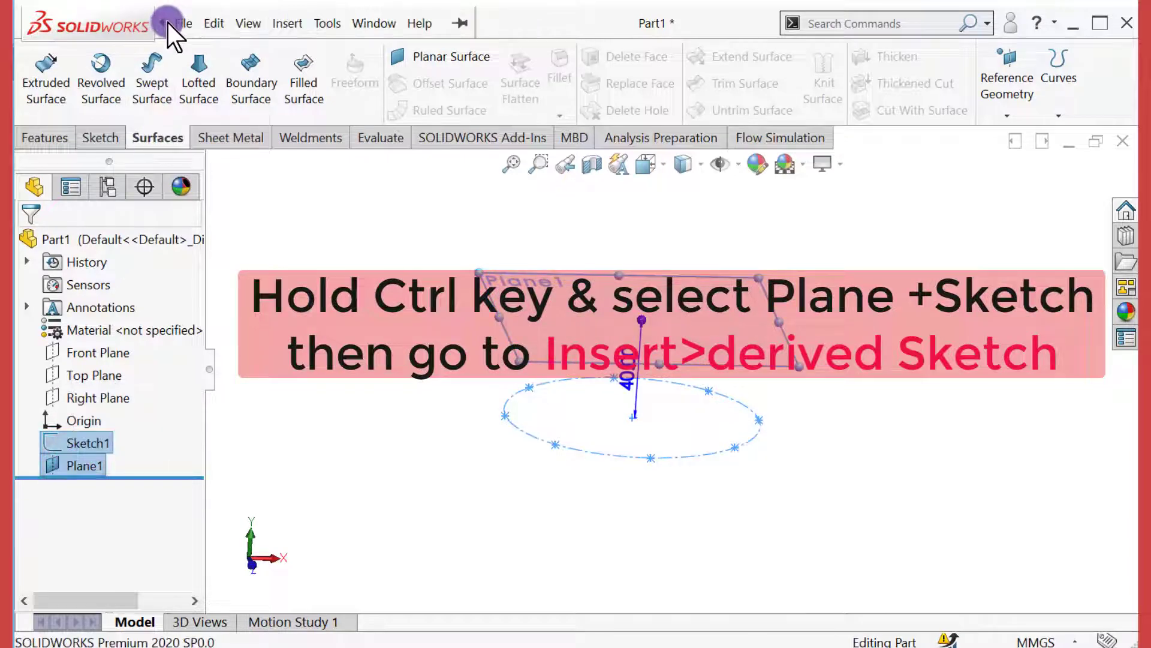
pyautogui.click(183, 22)
pyautogui.moveTo(286, 24)
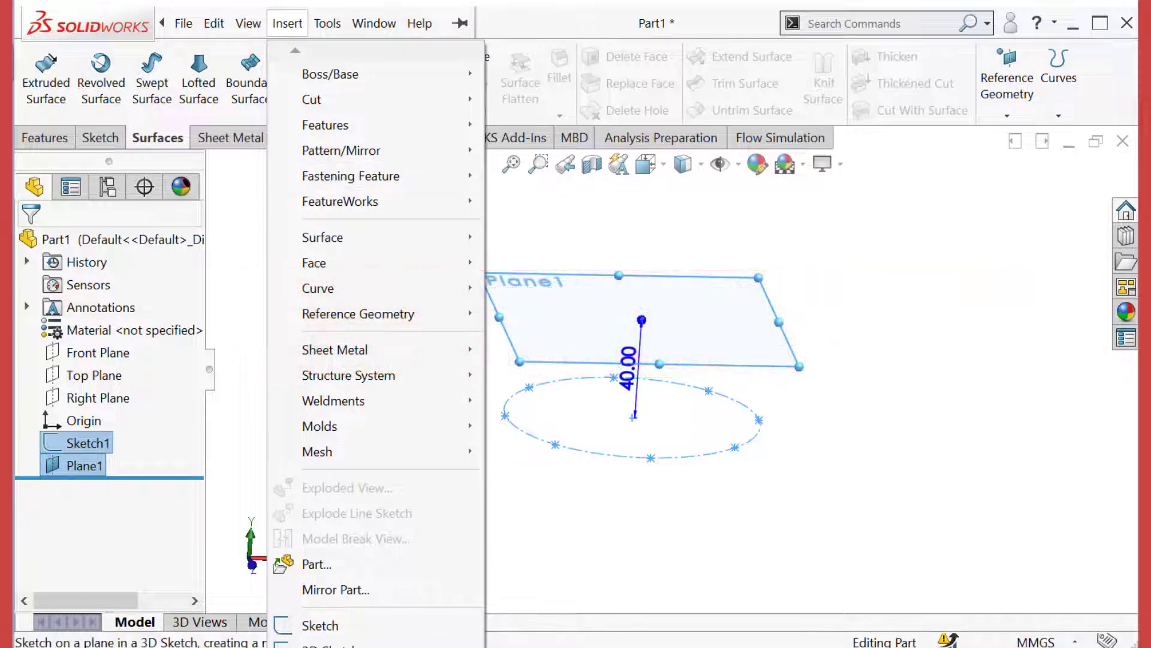
pyautogui.click(441, 527)
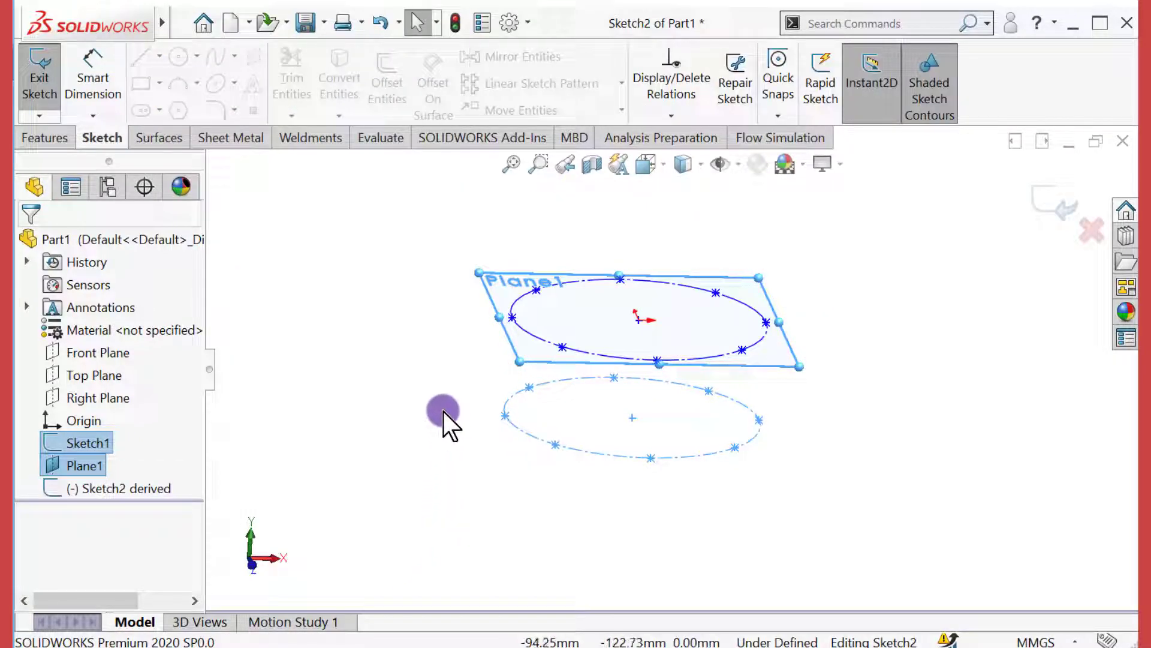
# - Relate the derived circle's centre point to the first circle's centre to locate the derived sketch
pyautogui.moveTo(443, 412)
pyautogui.mouseDown(button='middle')
pyautogui.moveTo(430, 453)
pyautogui.moveTo(480, 447)
pyautogui.moveTo(447, 414)
pyautogui.moveTo(412, 465)
pyautogui.moveTo(566, 378)
pyautogui.mouseUp(button='middle')
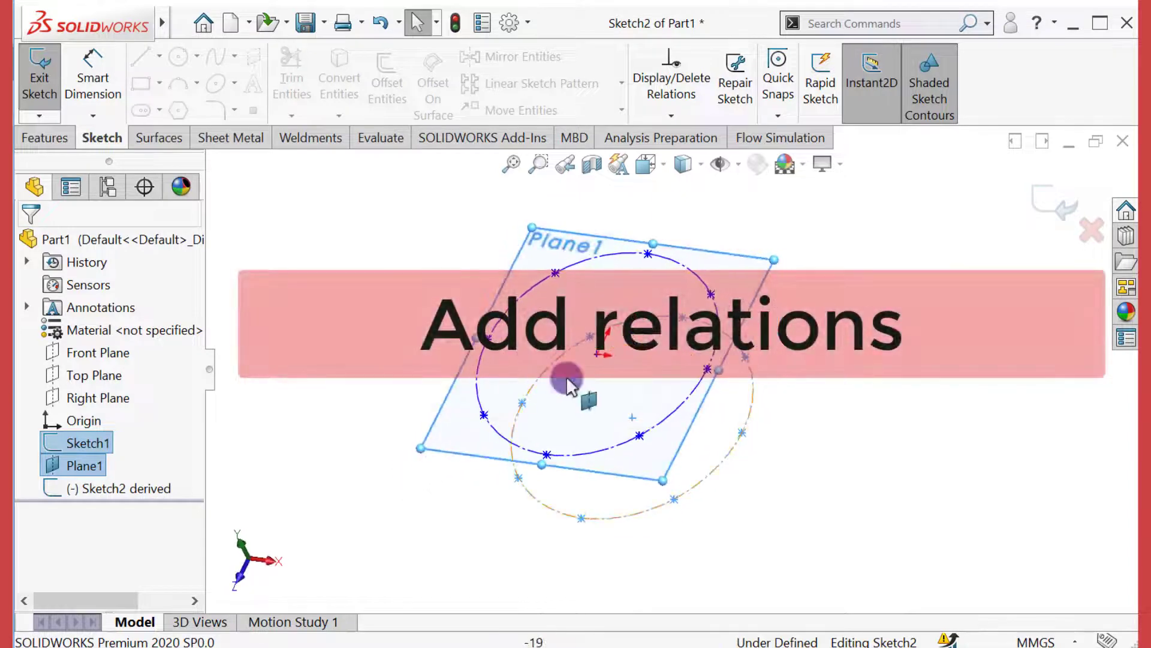
pyautogui.click(595, 355)
pyautogui.keyDown('ctrl'); pyautogui.click(628, 417); pyautogui.keyUp('ctrl')
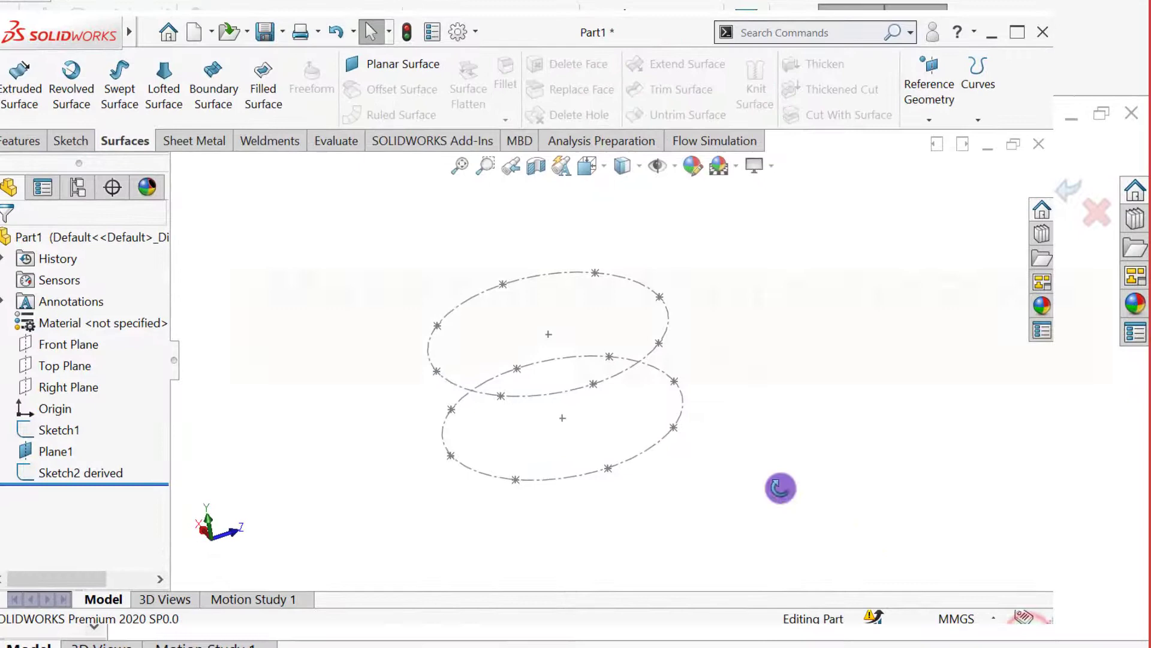
# - Start a closed curve through reference points, picking five successive points that alternate between the upper and lower circles
pyautogui.moveTo(779, 487)
pyautogui.mouseDown(button='middle')
pyautogui.moveTo(748, 455)
pyautogui.moveTo(799, 485)
pyautogui.mouseUp(button='middle')
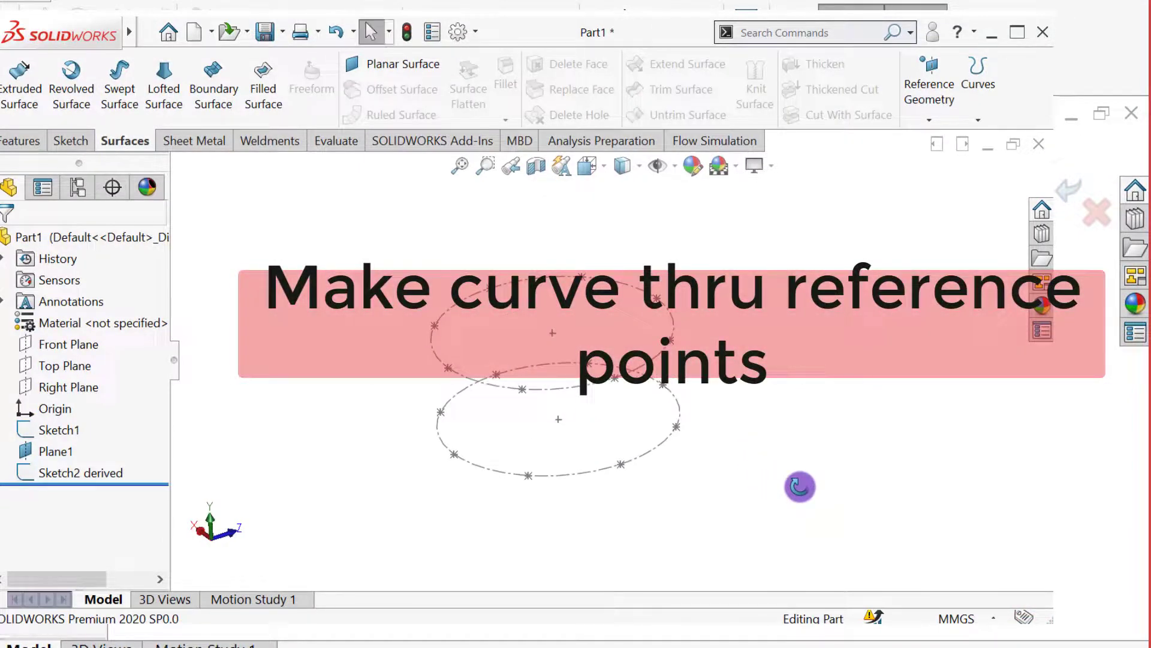
pyautogui.click(977, 118)
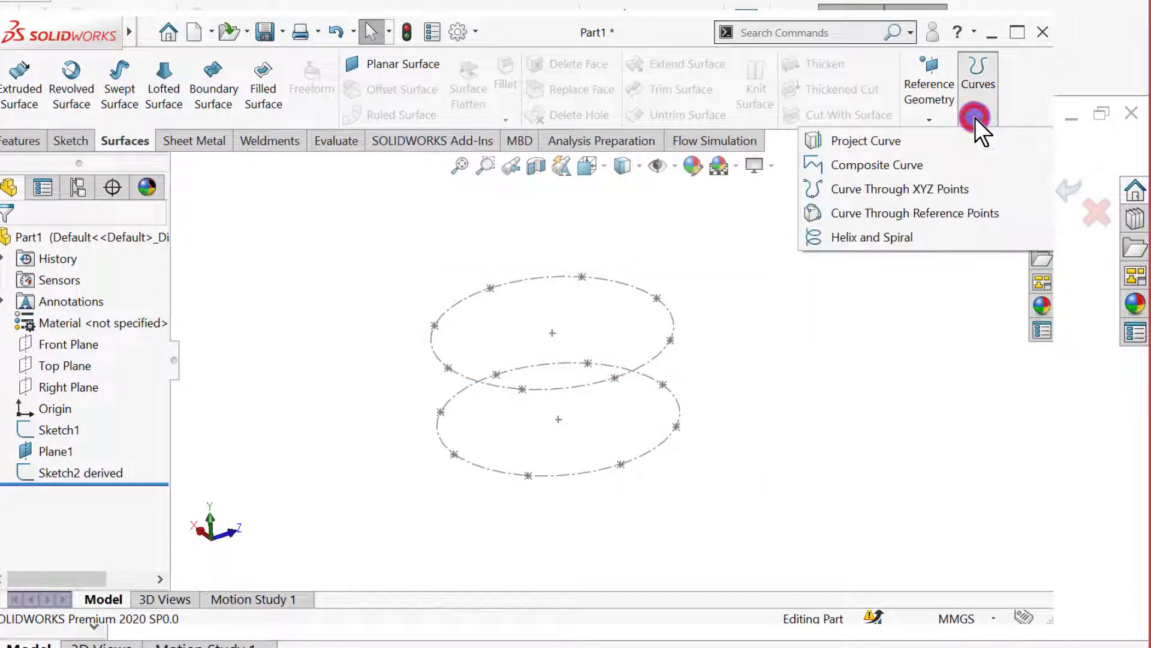
pyautogui.click(921, 212)
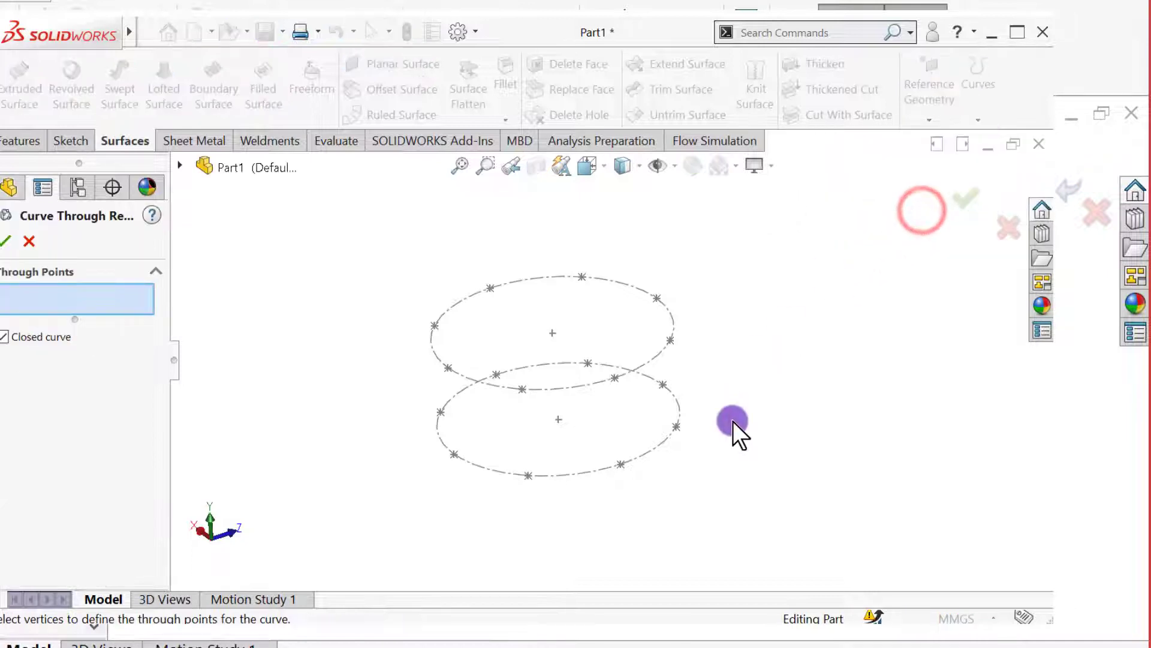
pyautogui.moveTo(733, 422); pyautogui.dragTo(631, 416, button='middle')
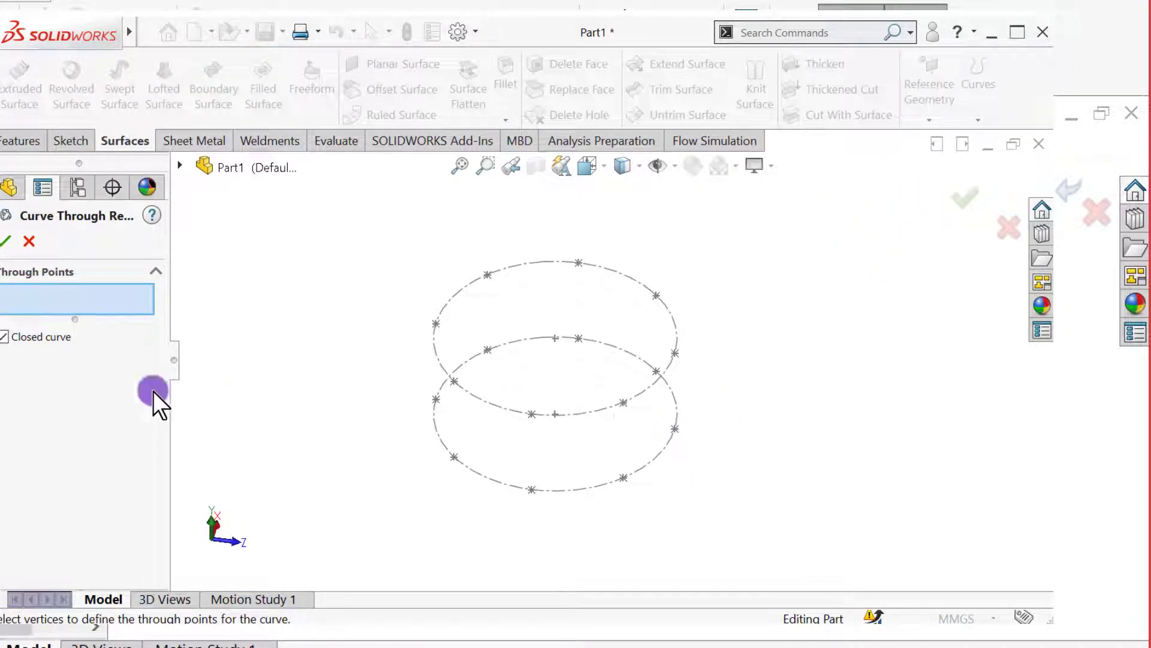
pyautogui.click(624, 406)
pyautogui.moveTo(622, 437)
pyautogui.mouseDown(button='middle')
pyautogui.moveTo(545, 442)
pyautogui.moveTo(570, 478)
pyautogui.moveTo(634, 466)
pyautogui.moveTo(596, 465)
pyautogui.moveTo(602, 552)
pyautogui.moveTo(649, 570)
pyautogui.mouseUp(button='middle')
pyautogui.click(632, 466)
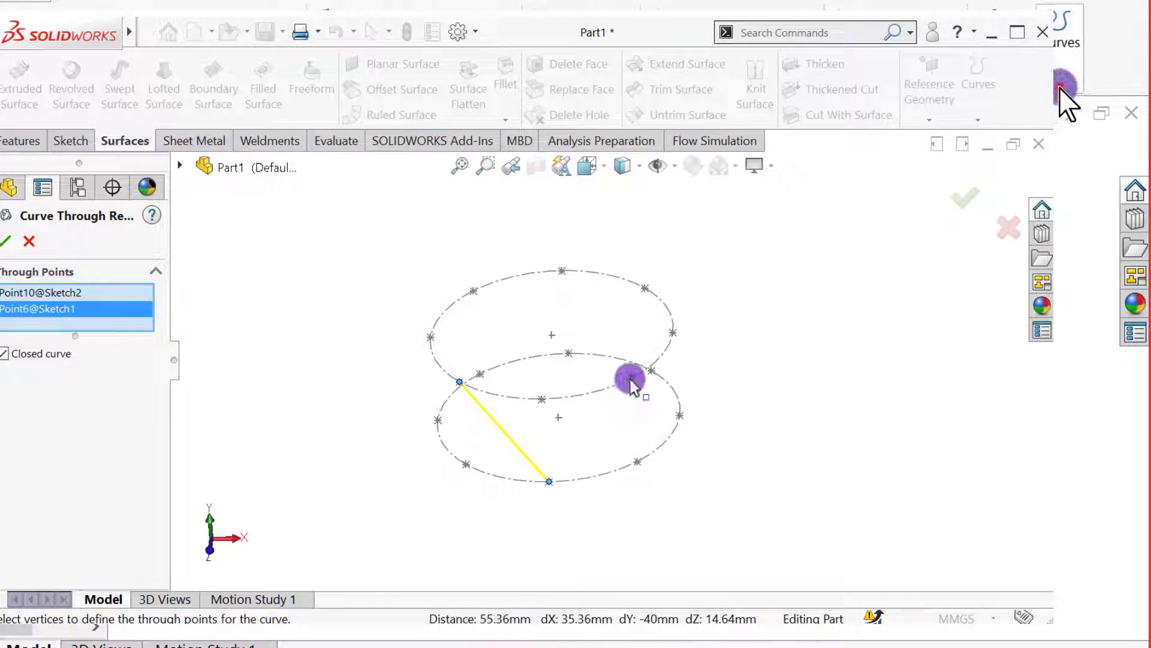
pyautogui.click(629, 384)
pyautogui.moveTo(711, 476)
pyautogui.mouseDown(button='middle')
pyautogui.moveTo(620, 444)
pyautogui.moveTo(645, 522)
pyautogui.moveTo(671, 519)
pyautogui.moveTo(658, 466)
pyautogui.moveTo(666, 524)
pyautogui.moveTo(613, 404)
pyautogui.mouseUp(button='middle')
pyautogui.click(647, 462)
pyautogui.click(621, 371)
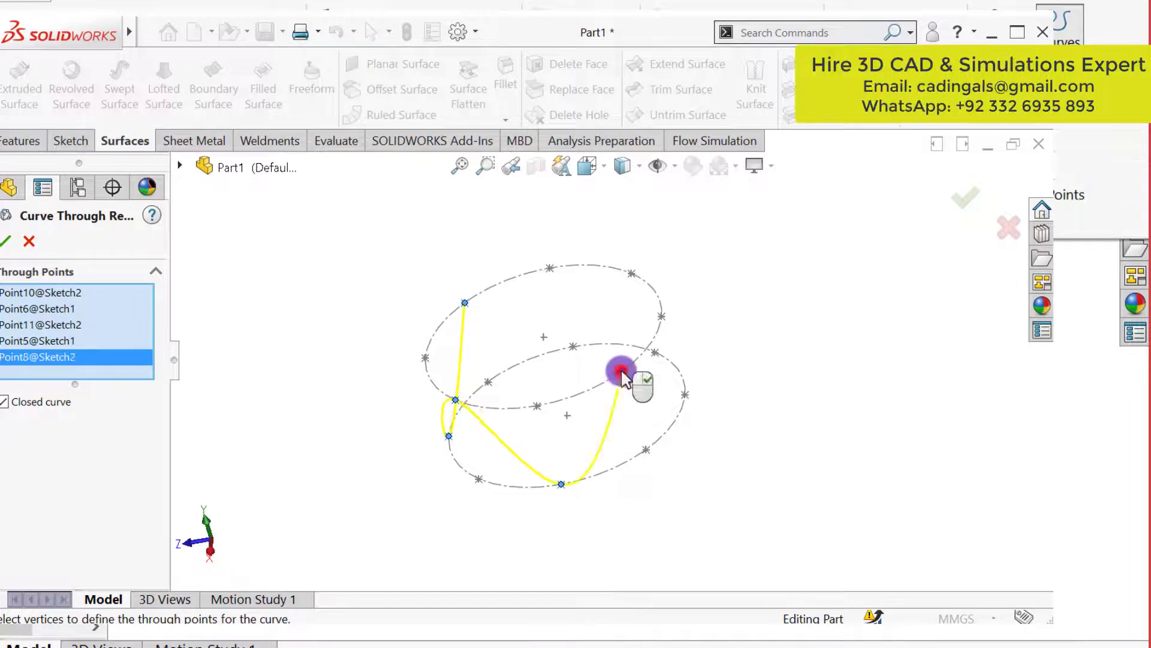
# - Add the remaining three alternating lower, upper and lower circle points and create the closed wavy curve
pyautogui.moveTo(730, 457)
pyautogui.mouseDown(button='middle')
pyautogui.moveTo(671, 479)
pyautogui.moveTo(704, 522)
pyautogui.mouseUp(button='middle')
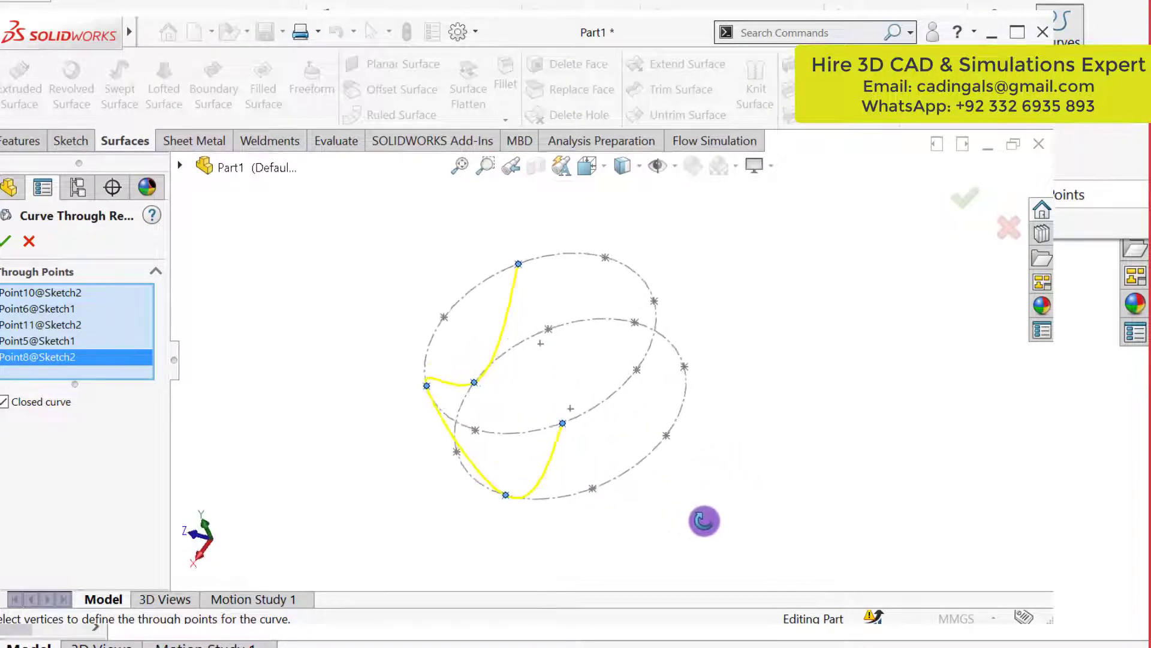
pyautogui.click(665, 434)
pyautogui.moveTo(666, 435)
pyautogui.mouseDown(button='middle')
pyautogui.moveTo(681, 476)
pyautogui.moveTo(739, 526)
pyautogui.mouseUp(button='middle')
pyautogui.click(652, 370)
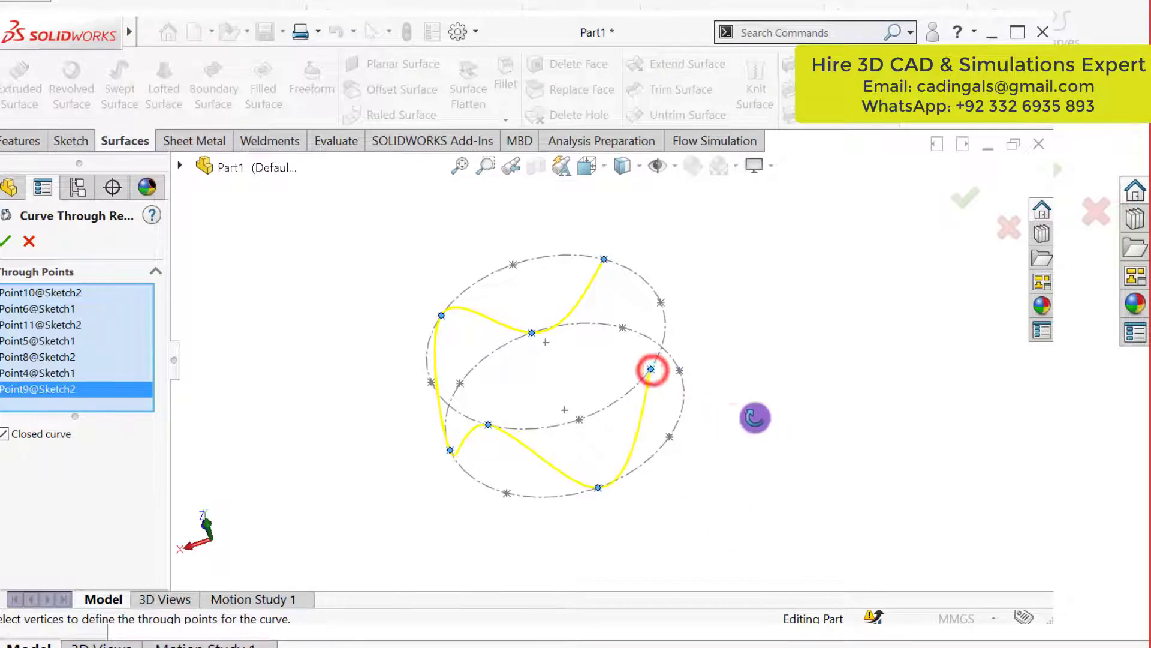
pyautogui.moveTo(753, 416)
pyautogui.mouseDown(button='middle')
pyautogui.moveTo(655, 455)
pyautogui.moveTo(694, 504)
pyautogui.moveTo(677, 511)
pyautogui.moveTo(642, 476)
pyautogui.moveTo(627, 514)
pyautogui.moveTo(635, 542)
pyautogui.moveTo(674, 509)
pyautogui.moveTo(671, 483)
pyautogui.moveTo(653, 484)
pyautogui.moveTo(658, 502)
pyautogui.moveTo(727, 490)
pyautogui.mouseUp(button='middle')
pyautogui.click(624, 448)
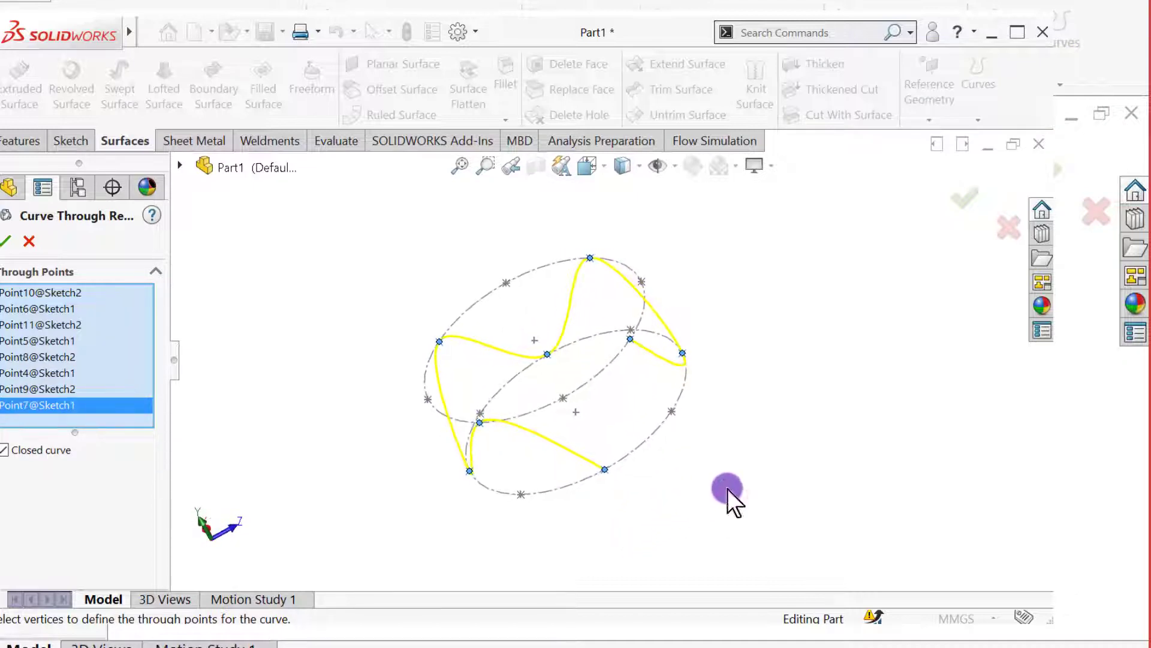
pyautogui.click(7, 242)
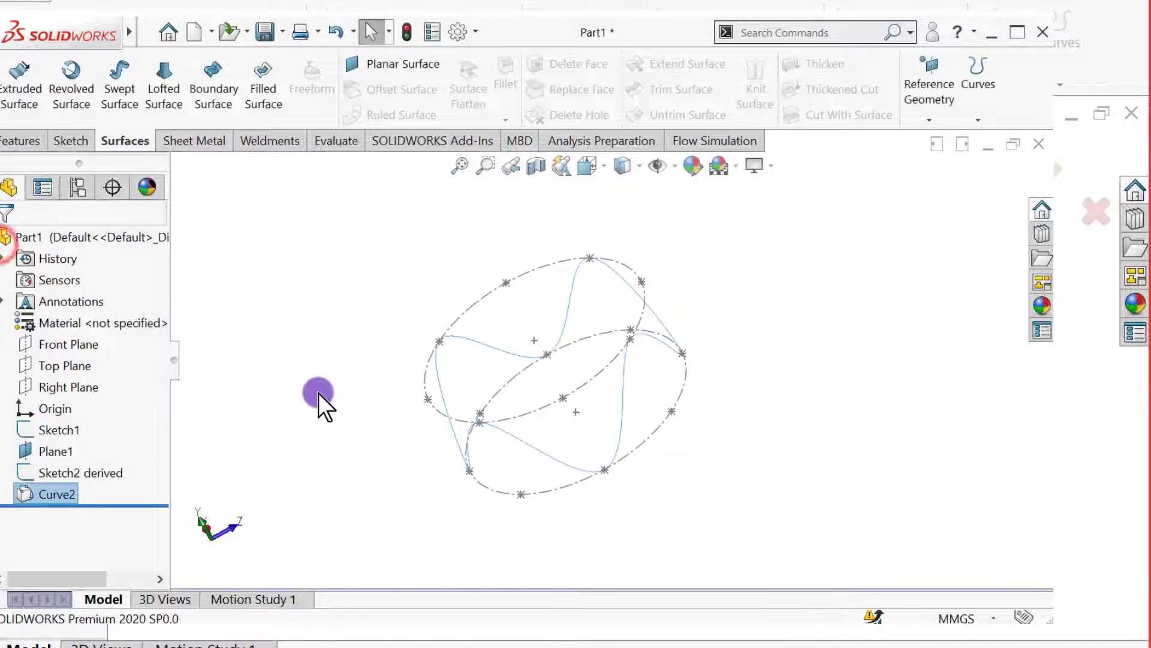
# - Open a new sketch on the Right Plane for the sweep profile
pyautogui.moveTo(319, 396)
pyautogui.mouseDown(button='middle')
pyautogui.moveTo(393, 321)
pyautogui.moveTo(466, 316)
pyautogui.moveTo(465, 401)
pyautogui.moveTo(437, 401)
pyautogui.moveTo(495, 293)
pyautogui.moveTo(540, 347)
pyautogui.moveTo(411, 455)
pyautogui.mouseUp(button='middle')
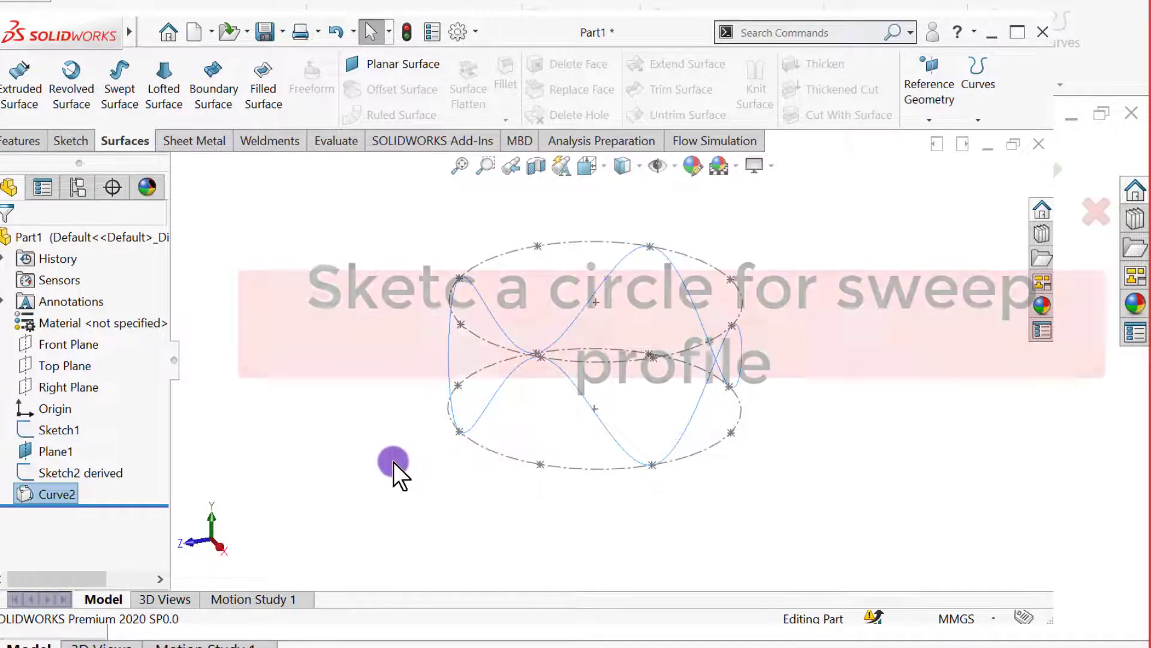
pyautogui.moveTo(386, 498); pyautogui.dragTo(398, 462, button='middle')
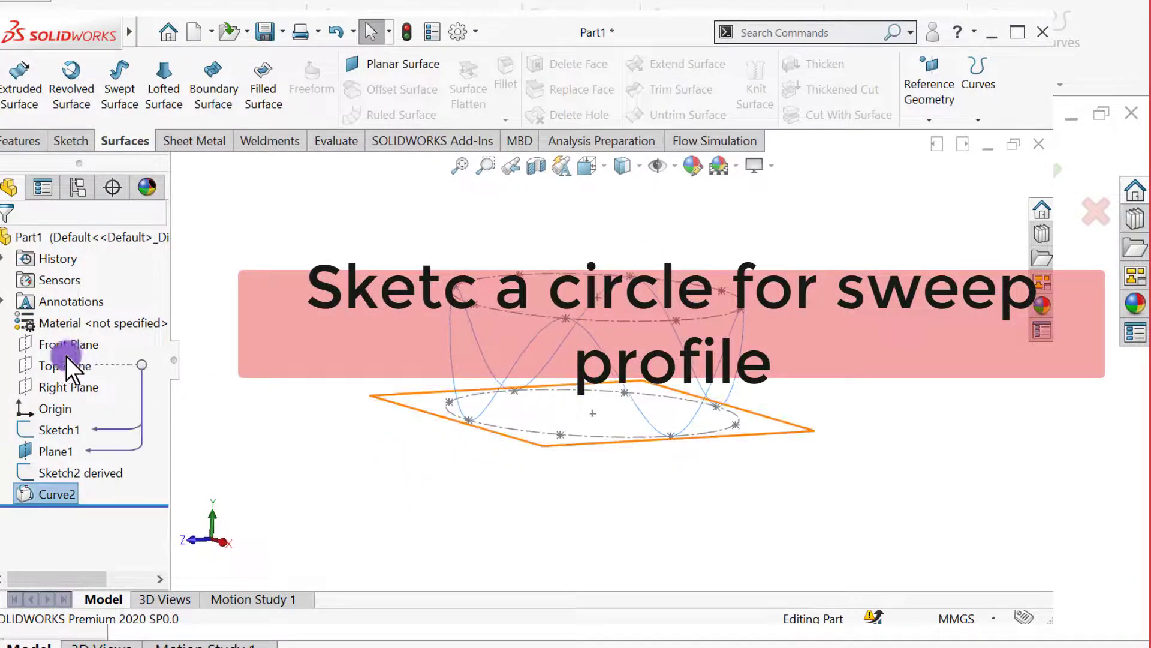
pyautogui.click(48, 389)
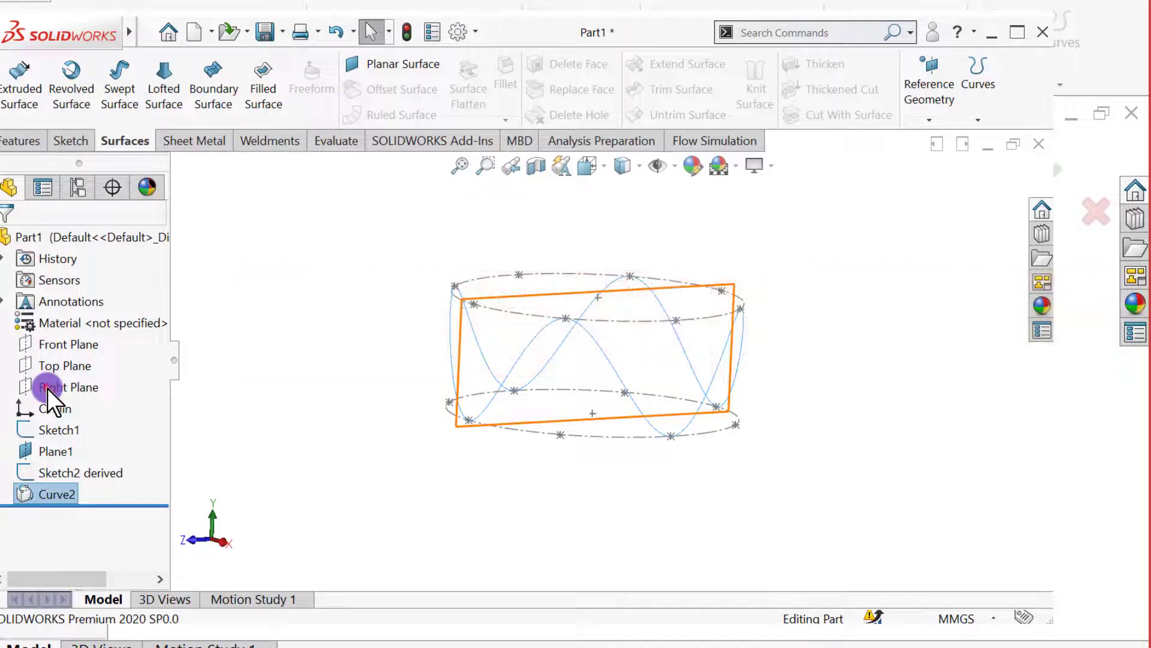
pyautogui.moveTo(337, 429)
pyautogui.mouseDown(button='middle')
pyautogui.moveTo(307, 378)
pyautogui.moveTo(316, 430)
pyautogui.mouseUp(button='middle')
pyautogui.click(317, 422)
pyautogui.click(69, 386)
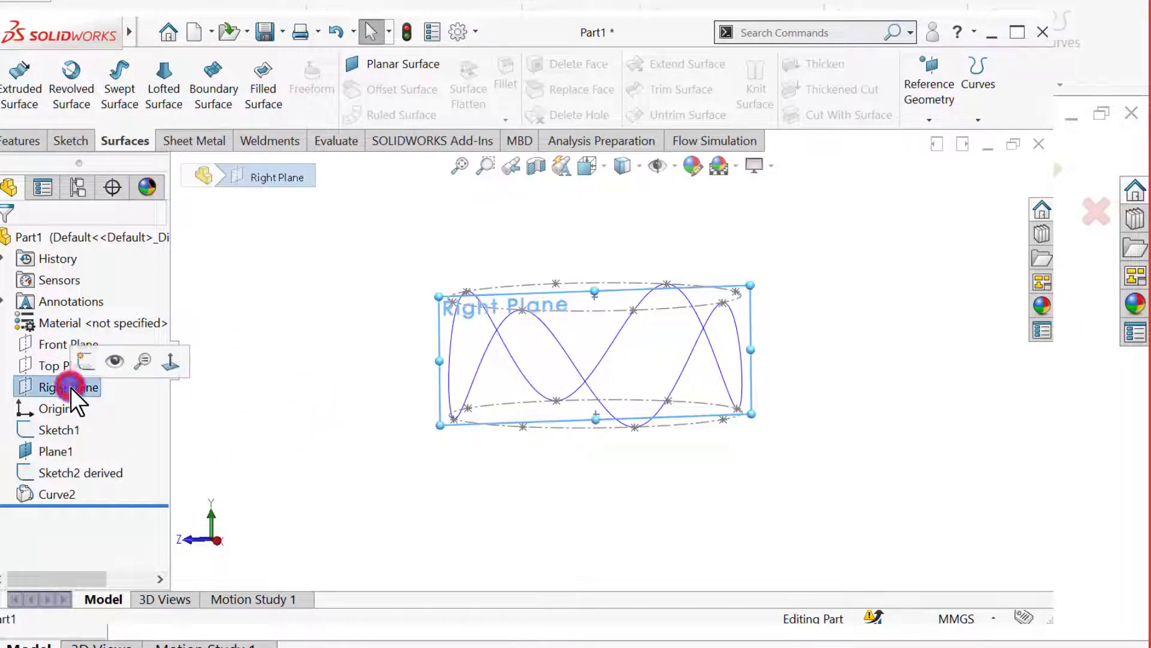
pyautogui.click(86, 361)
pyautogui.click(264, 478)
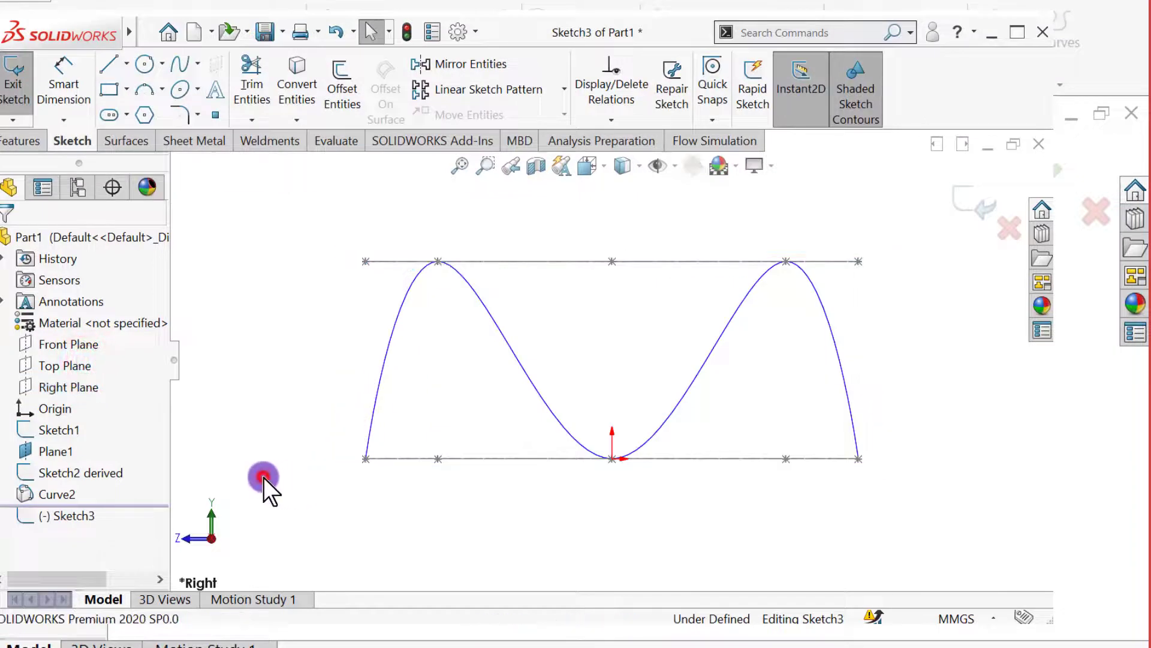
# - Draw a circle about 7 mm in diameter centred on the origin
pyautogui.click(150, 61)
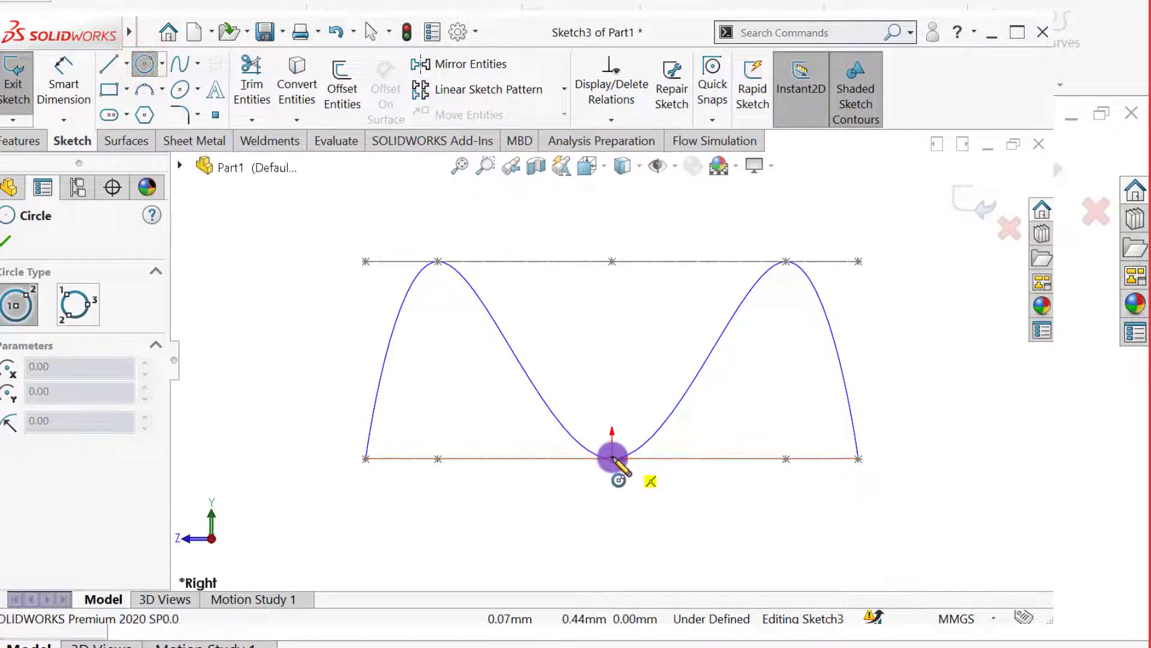
pyautogui.moveTo(612, 458); pyautogui.dragTo(614, 477)
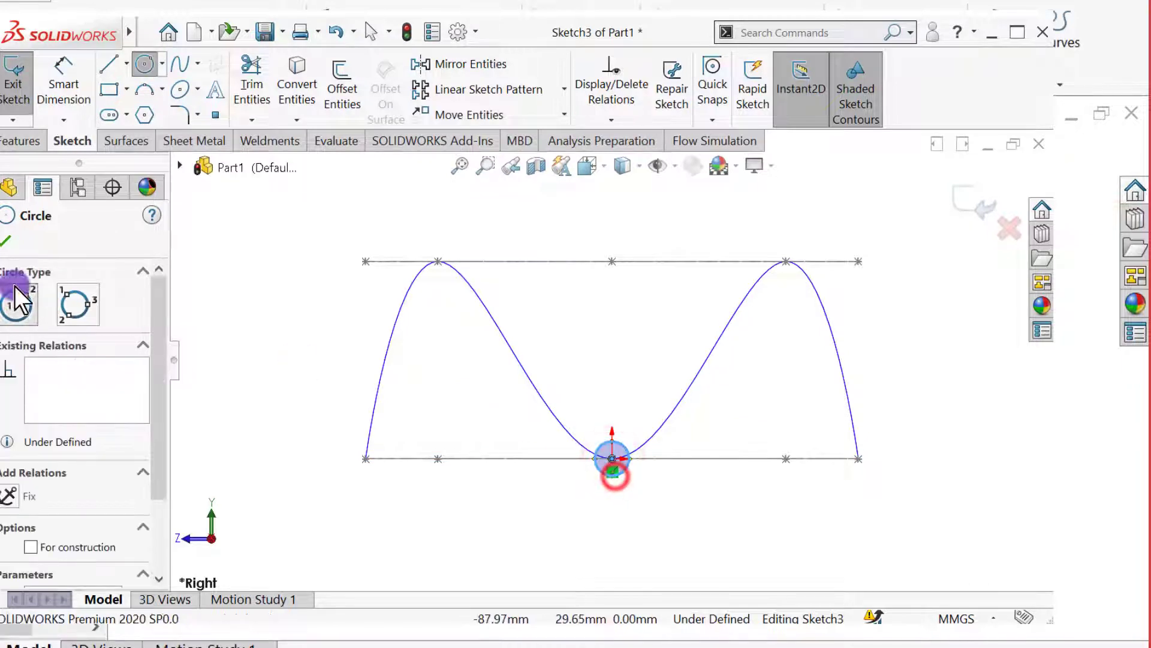
pyautogui.click(9, 240)
# - Dimension the profile circle's diameter to 8 mm and close the sketch
pyautogui.click(63, 72)
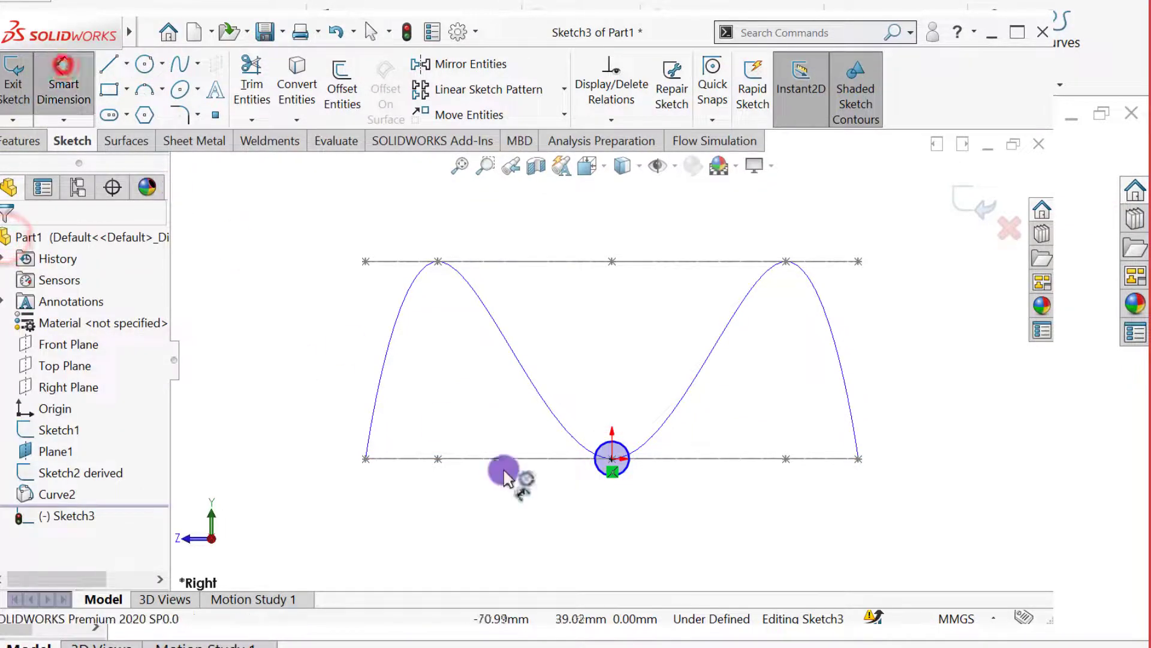
pyautogui.click(601, 478)
pyautogui.click(545, 506)
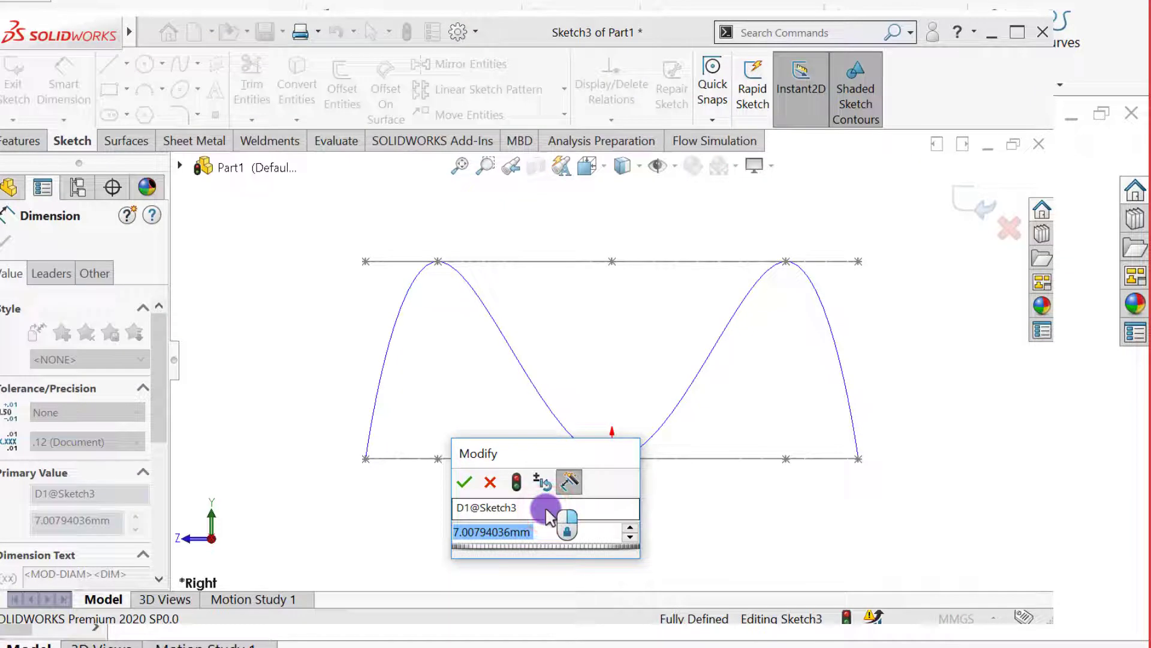
pyautogui.write('8')
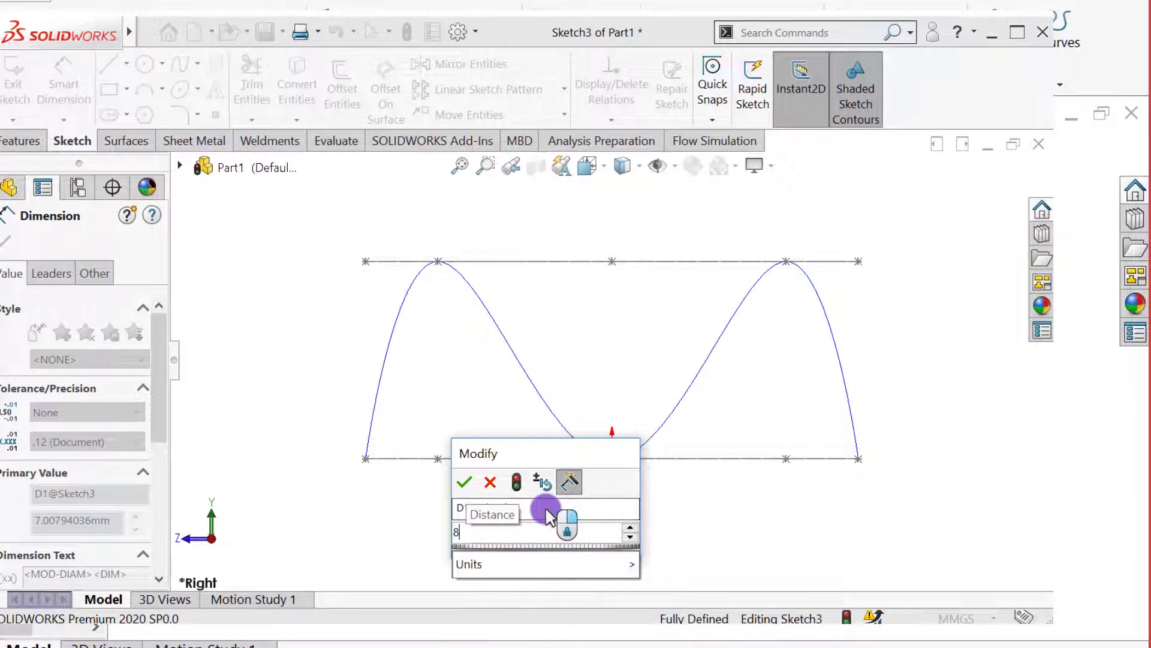
pyautogui.press('Return')
pyautogui.click(8, 234)
pyautogui.click(362, 455)
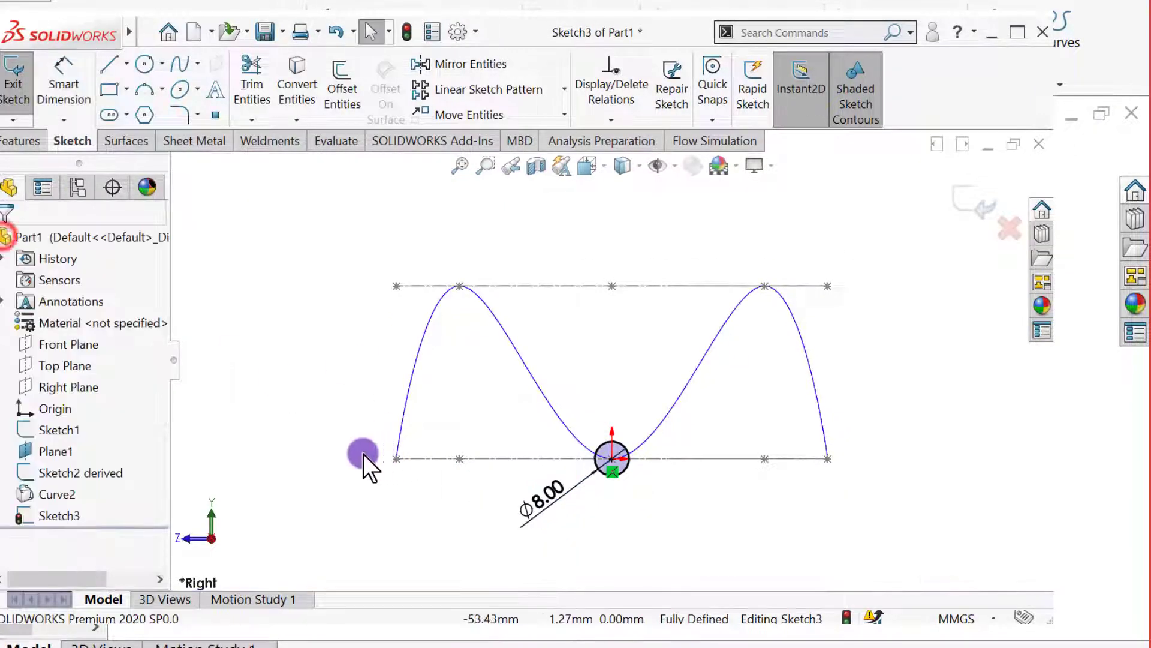
pyautogui.click(265, 455)
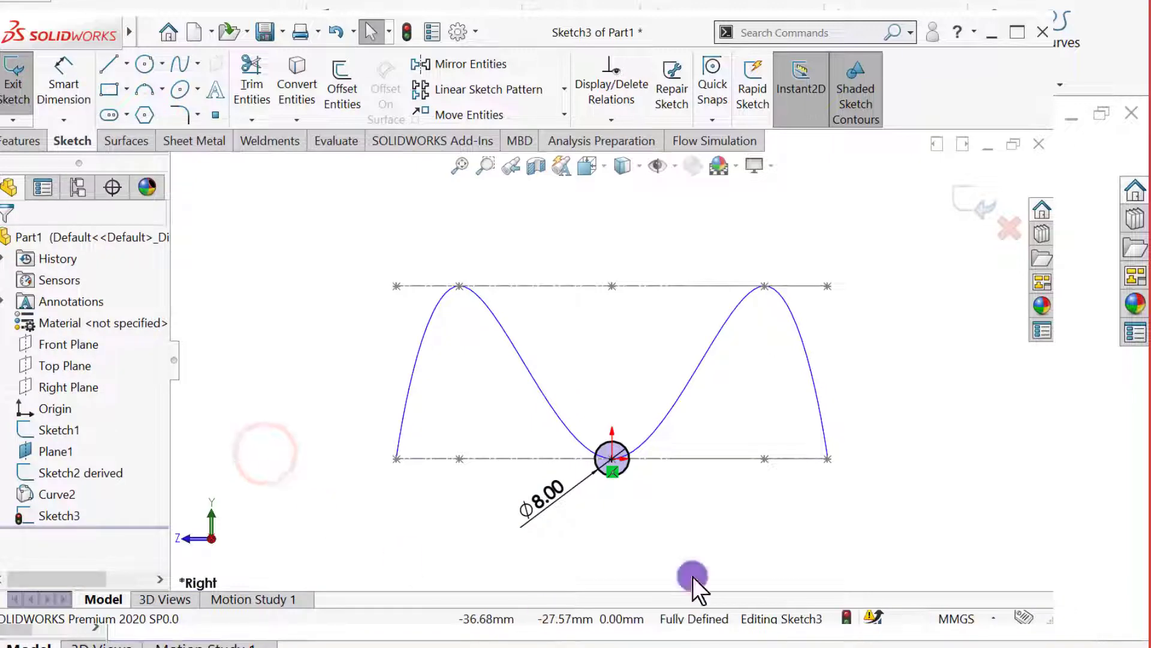
pyautogui.click(971, 200)
pyautogui.moveTo(749, 375)
pyautogui.mouseDown(button='middle')
pyautogui.moveTo(740, 414)
pyautogui.moveTo(753, 388)
pyautogui.moveTo(786, 415)
pyautogui.mouseUp(button='middle')
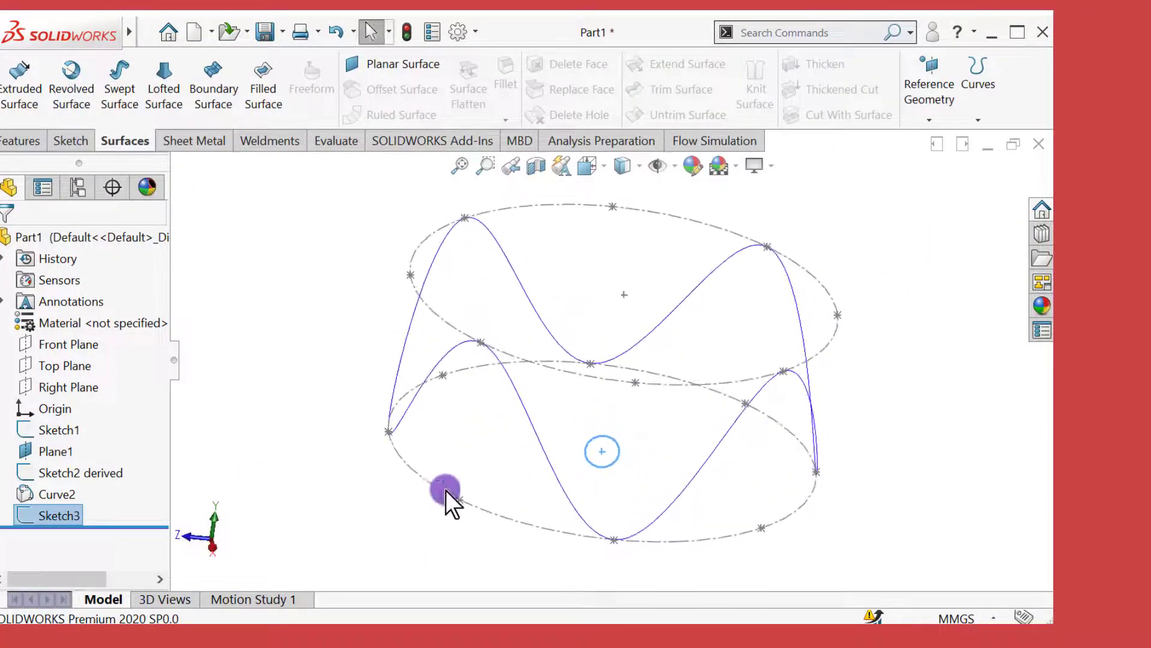
# - Reopen the 8 mm circle's sketch and delete the relation tying its centre to the origin
pyautogui.click(57, 509)
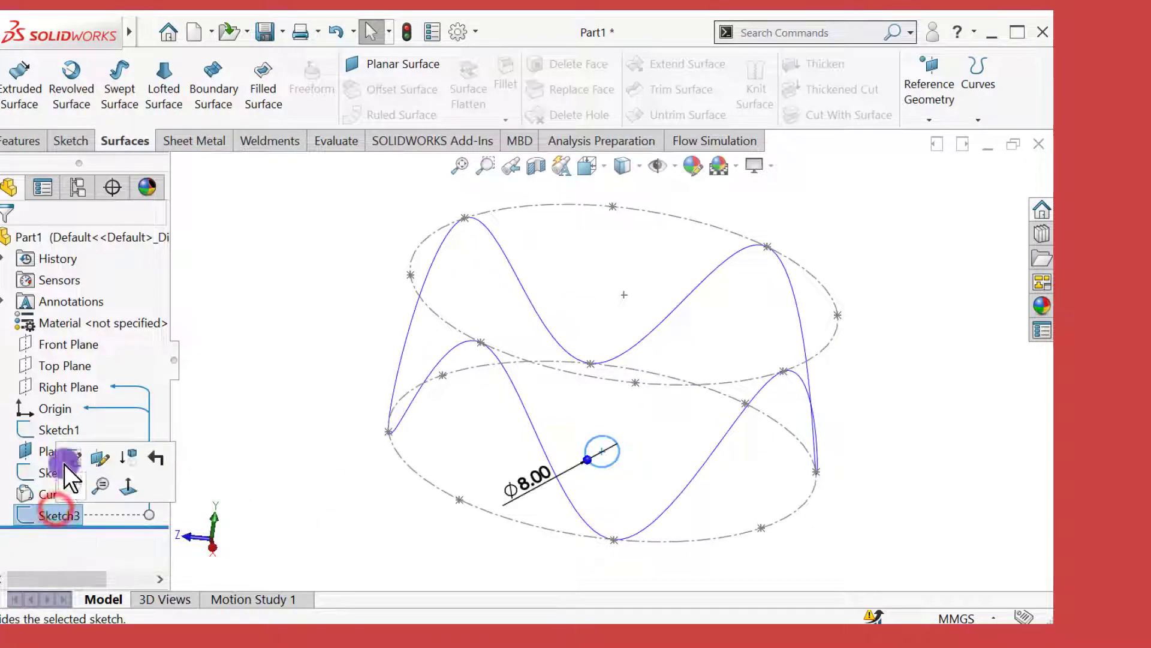
pyautogui.click(63, 463)
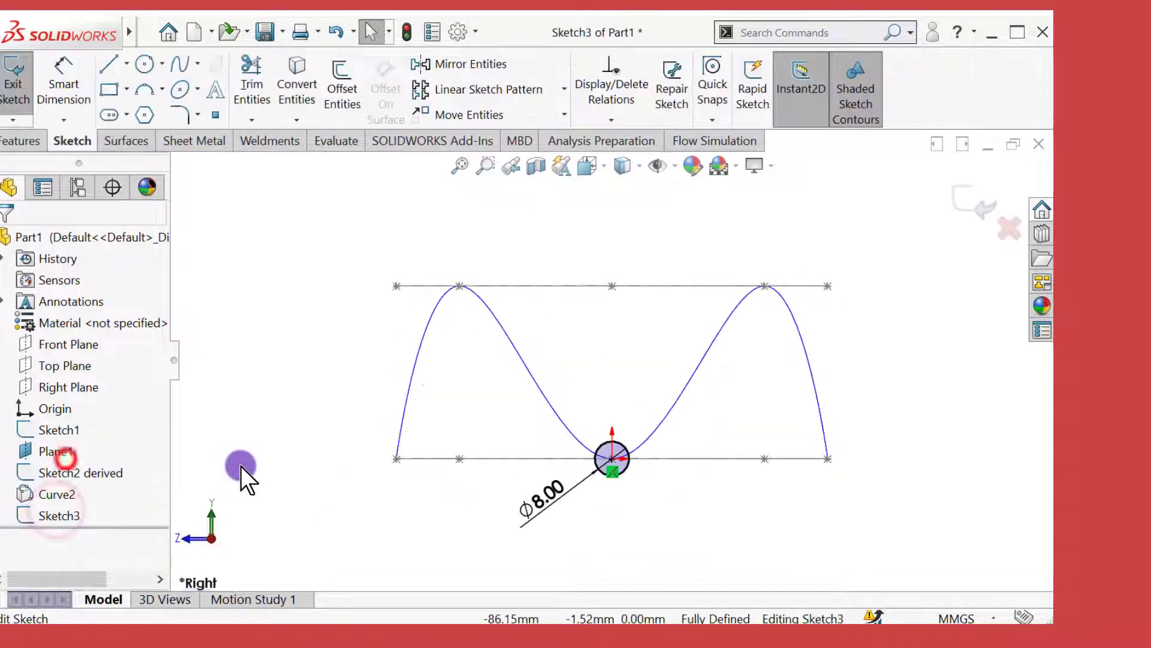
pyautogui.click(613, 474)
# - Make the profile circle's centre coincident with the lower circle's curve point at Z 50 mm, and close the sketch
pyautogui.click(399, 465)
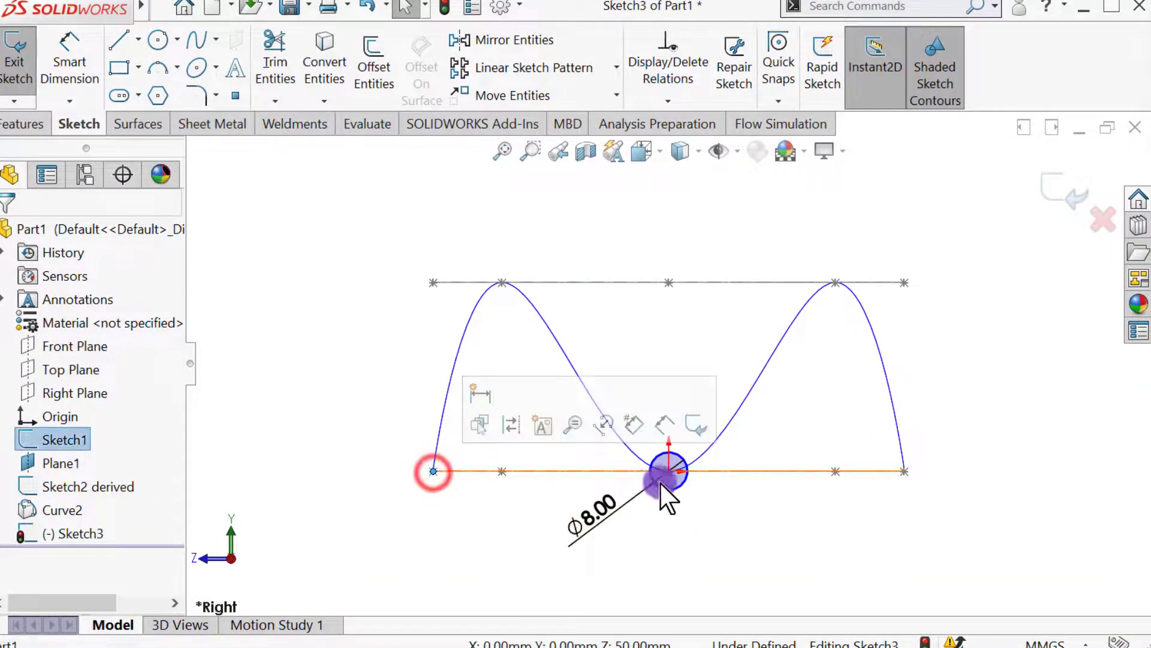
pyautogui.click(670, 469)
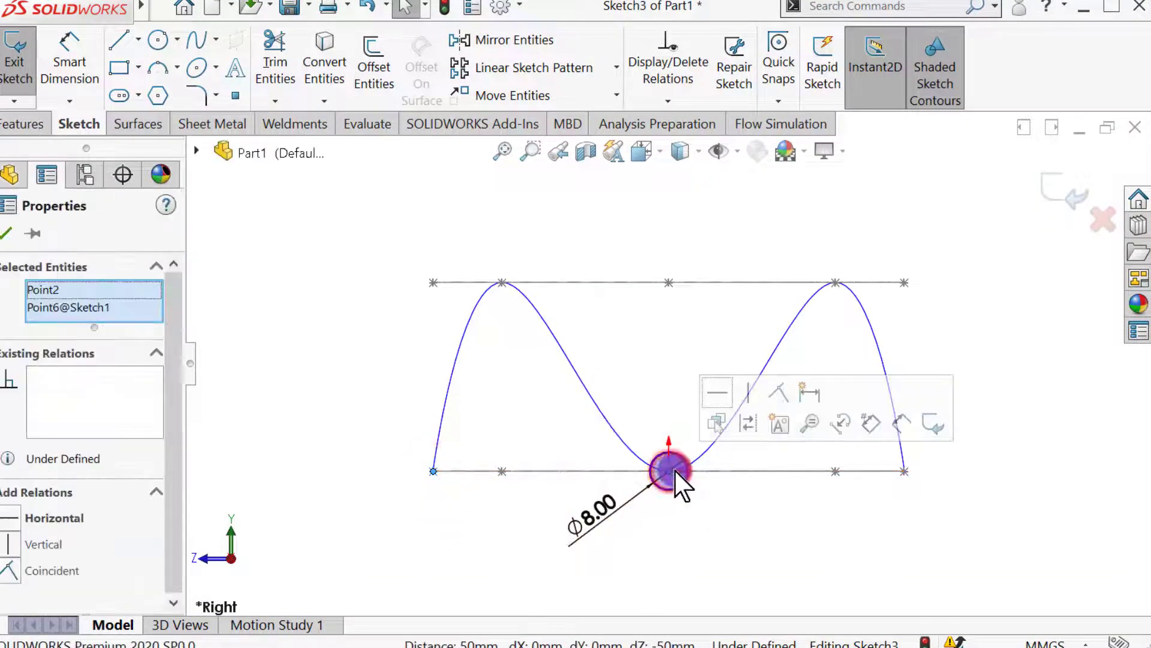
pyautogui.click(777, 392)
pyautogui.click(360, 395)
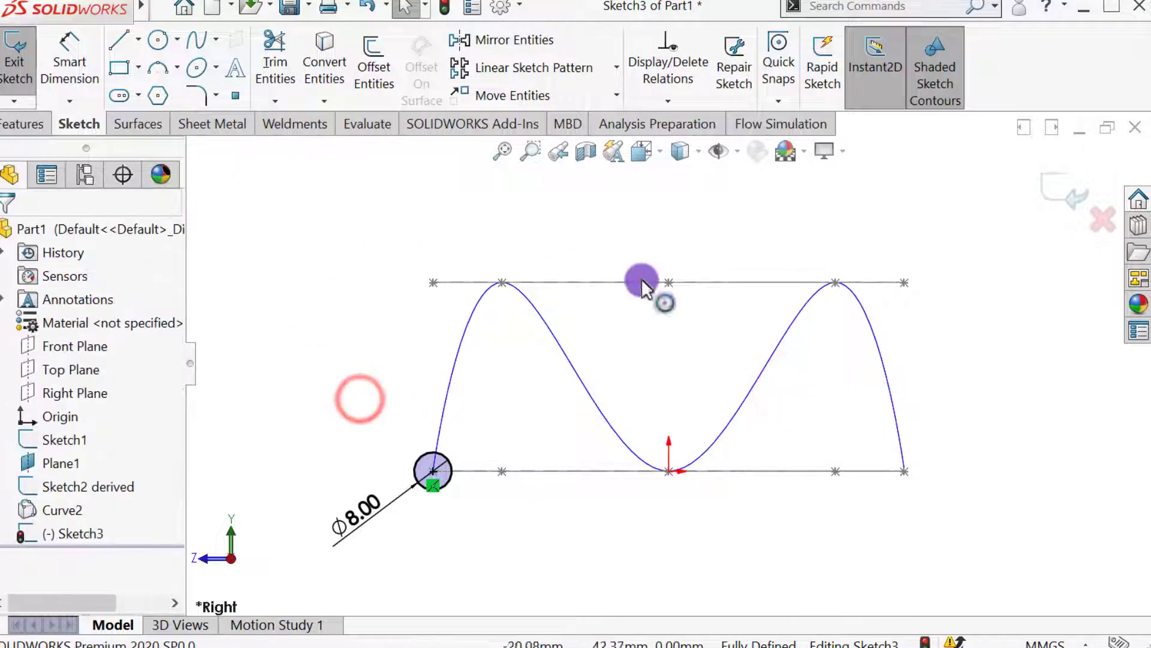
pyautogui.moveTo(642, 278)
pyautogui.mouseDown(button='middle')
pyautogui.moveTo(656, 360)
pyautogui.moveTo(658, 349)
pyautogui.mouseUp(button='middle')
pyautogui.click(1062, 180)
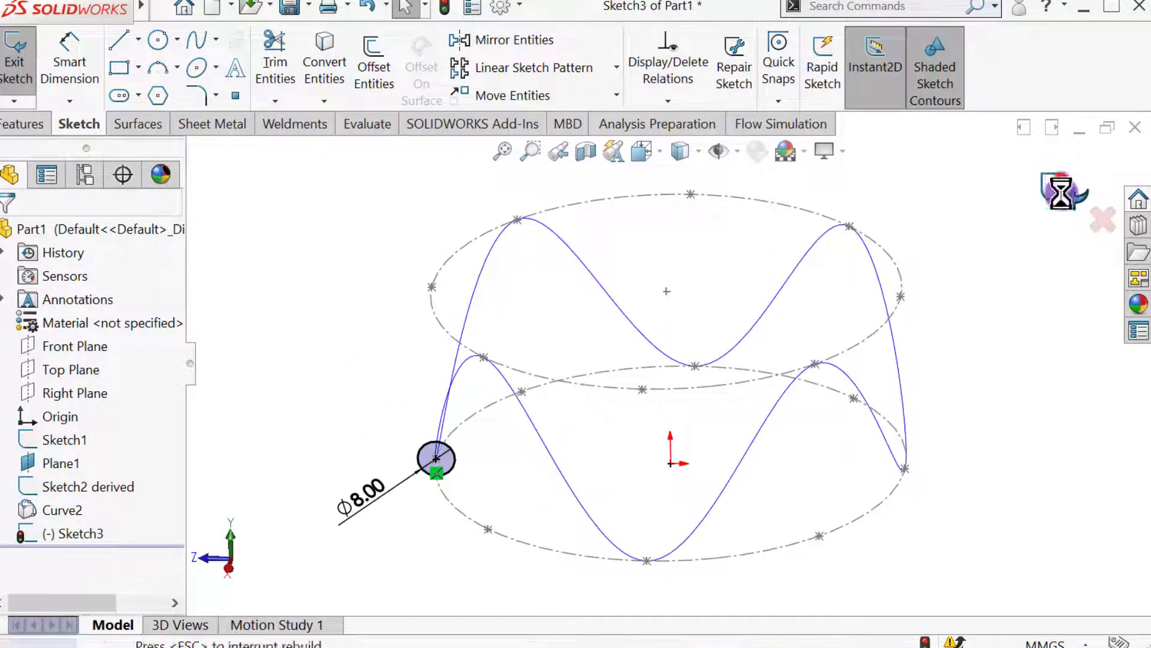
pyautogui.moveTo(1022, 345)
pyautogui.mouseDown(button='middle')
pyautogui.moveTo(971, 347)
pyautogui.moveTo(990, 269)
pyautogui.moveTo(990, 326)
pyautogui.mouseUp(button='middle')
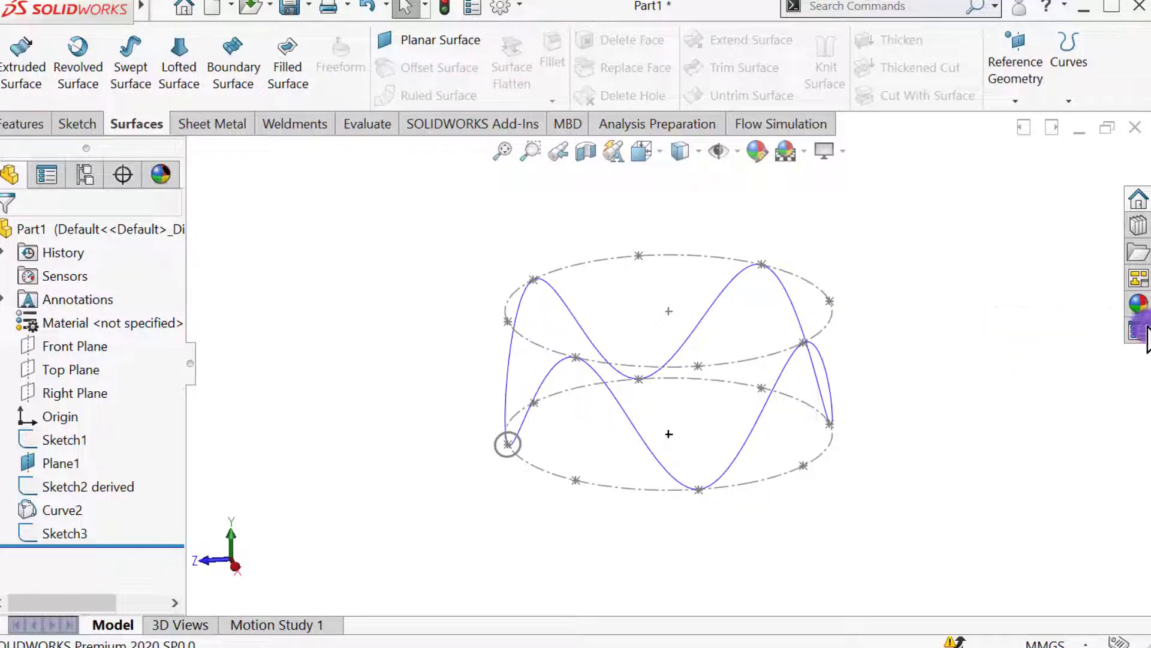
# - Create a Swept Boss/Base with the 8 mm circle sketch as profile and the closed wavy curve as path
pyautogui.click(5, 124)
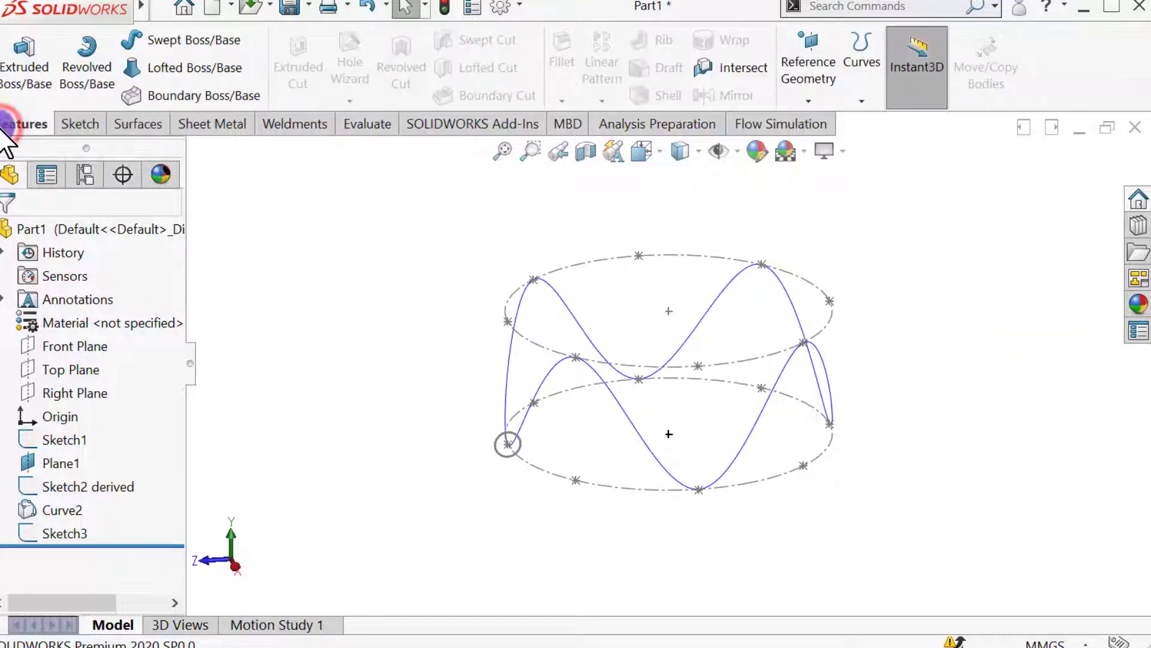
pyautogui.click(137, 38)
pyautogui.click(43, 347)
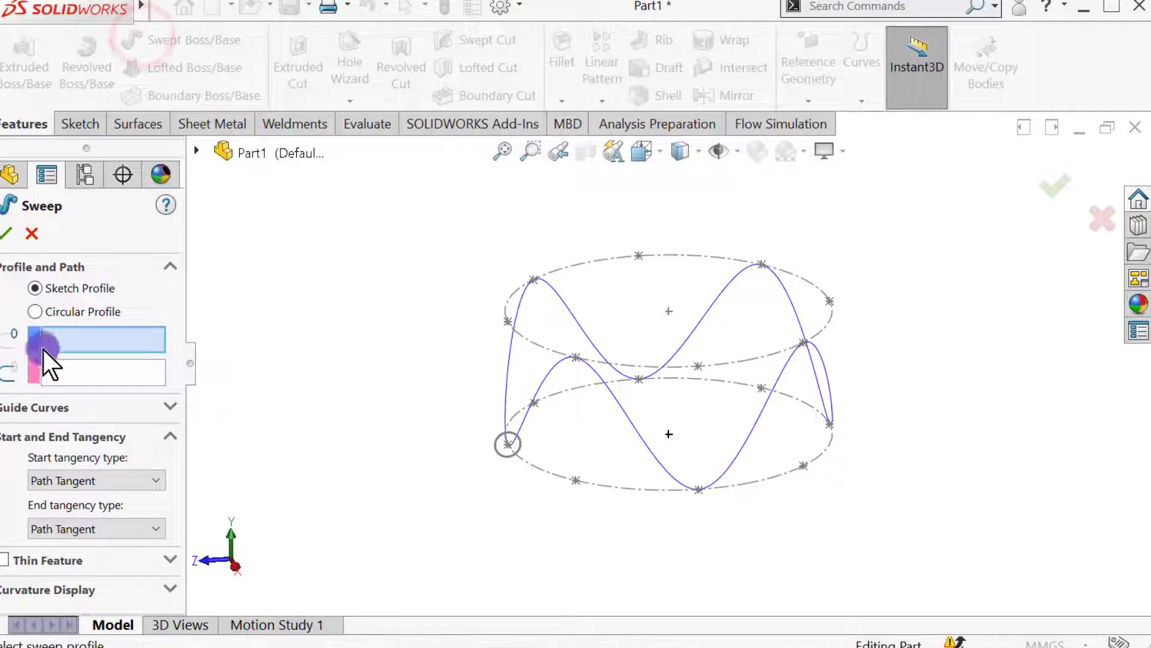
pyautogui.click(494, 448)
pyautogui.moveTo(421, 455)
pyautogui.mouseDown(button='middle')
pyautogui.moveTo(423, 398)
pyautogui.moveTo(444, 378)
pyautogui.moveTo(457, 397)
pyautogui.mouseUp(button='middle')
pyautogui.click(102, 373)
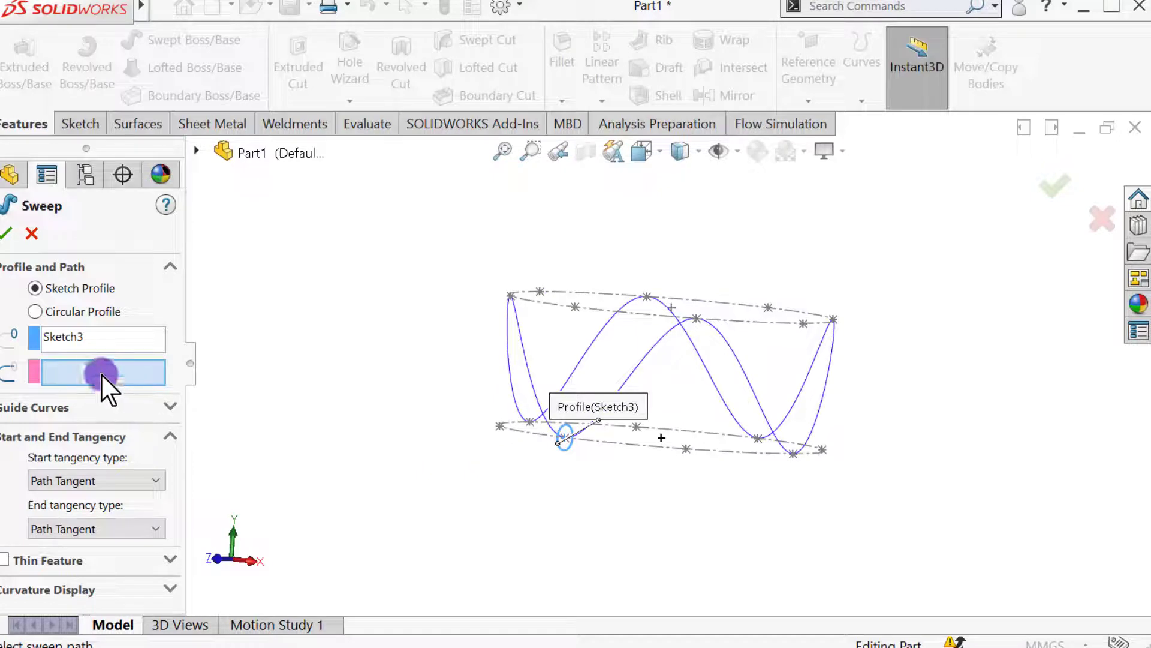
pyautogui.click(579, 364)
pyautogui.moveTo(398, 386)
pyautogui.mouseDown(button='middle')
pyautogui.moveTo(353, 420)
pyautogui.moveTo(352, 442)
pyautogui.moveTo(327, 462)
pyautogui.mouseUp(button='middle')
pyautogui.click(27, 293)
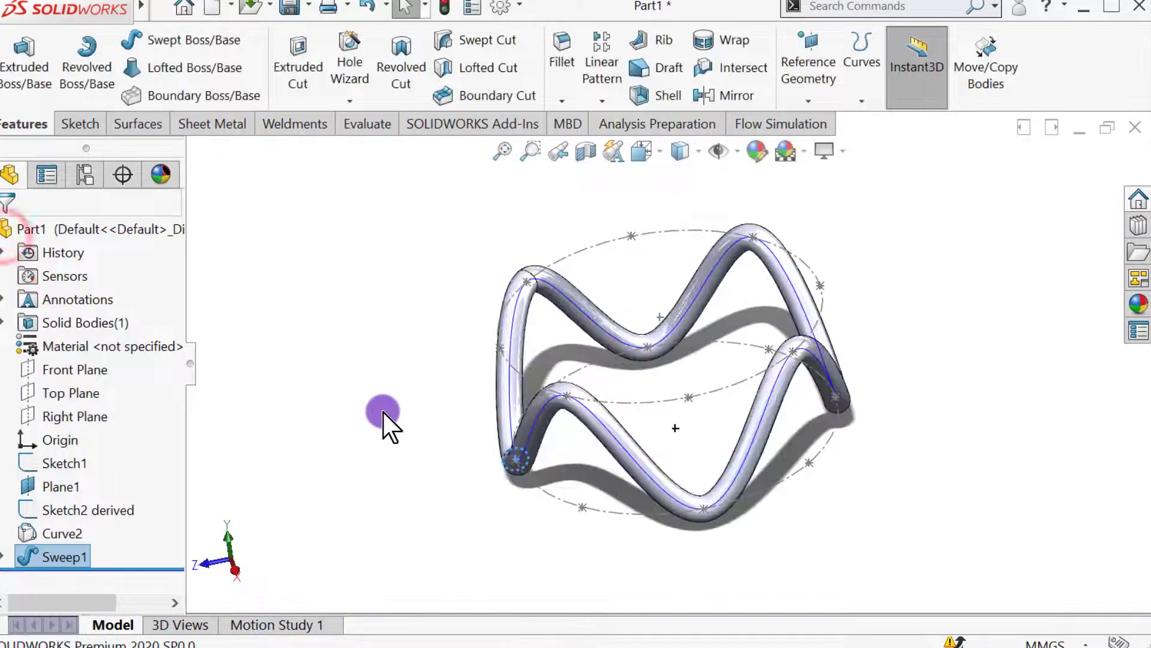
pyautogui.moveTo(391, 419); pyautogui.dragTo(375, 444, button='middle')
# - Hide all sketches in the graphics area so the reference circles and their points are not displayed
pyautogui.click(737, 154)
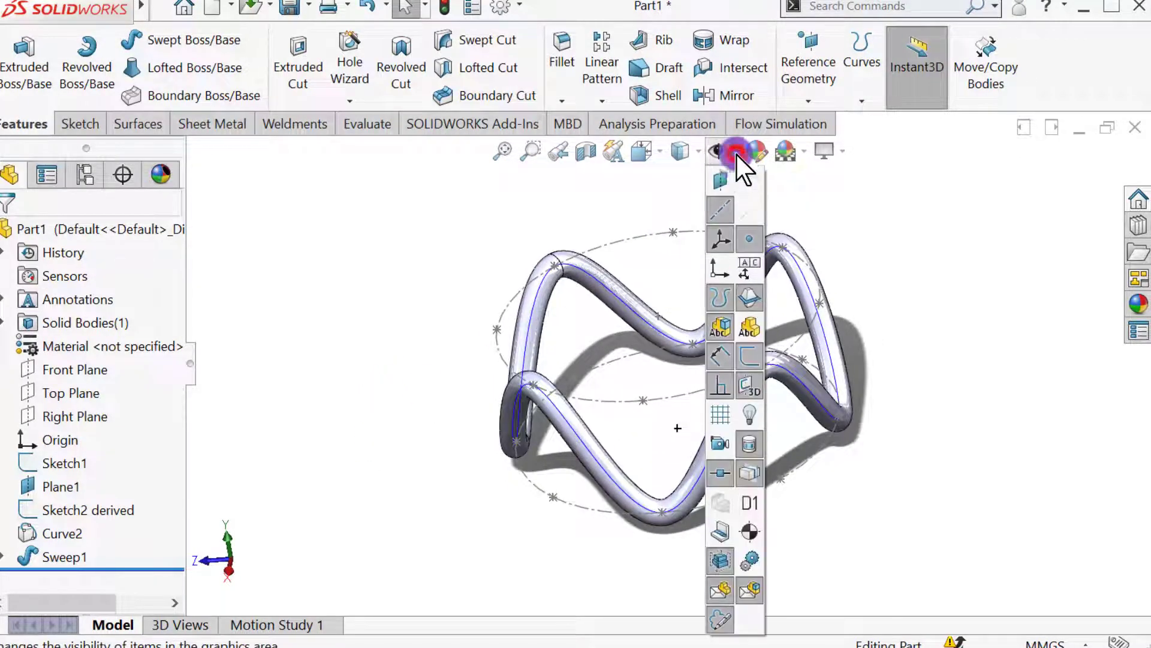
pyautogui.click(750, 350)
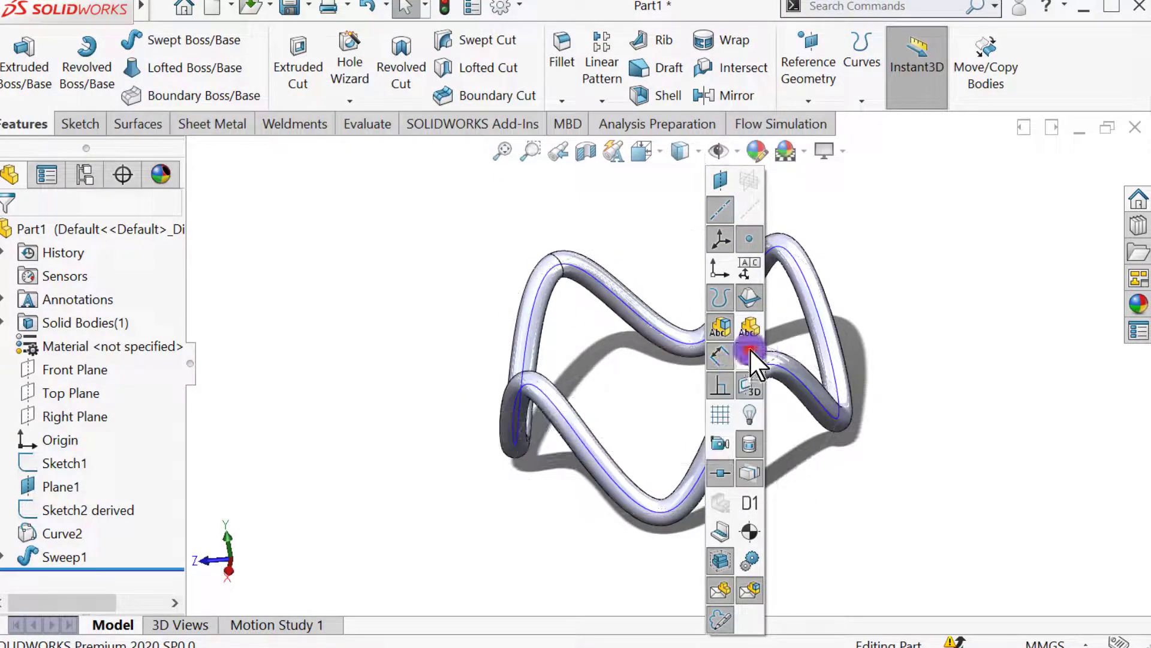
pyautogui.click(949, 340)
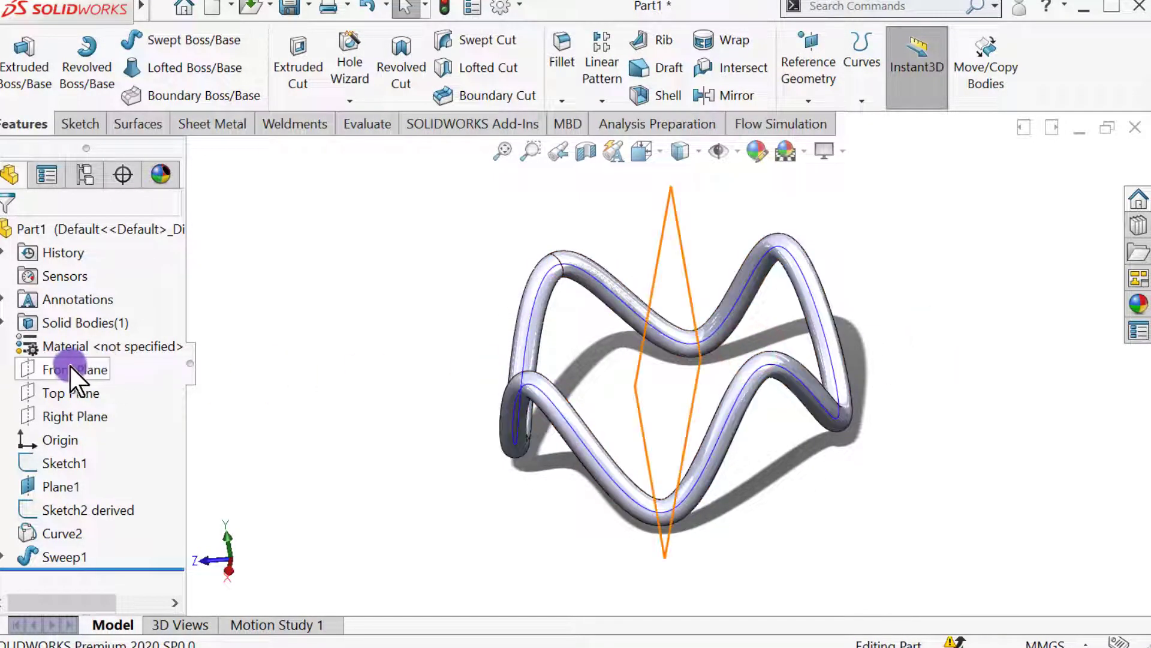
# - Create a reference plane offset 44 mm upward from the Top Plane
pyautogui.click(63, 393)
pyautogui.moveTo(272, 473); pyautogui.dragTo(332, 347, button='middle')
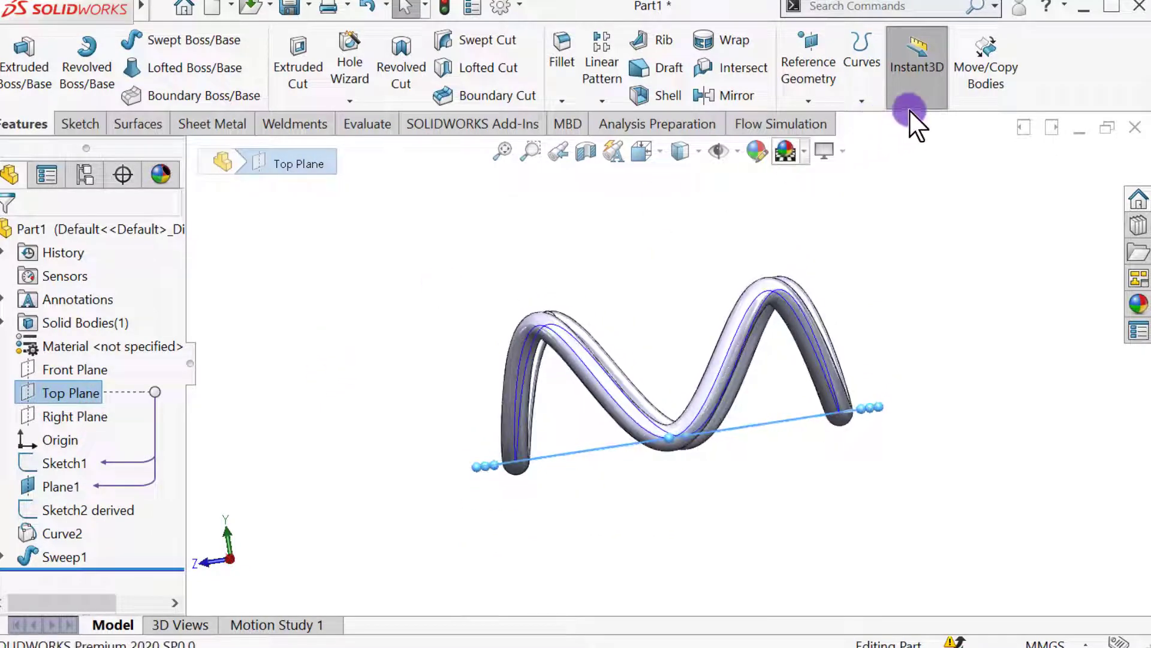
pyautogui.click(809, 100)
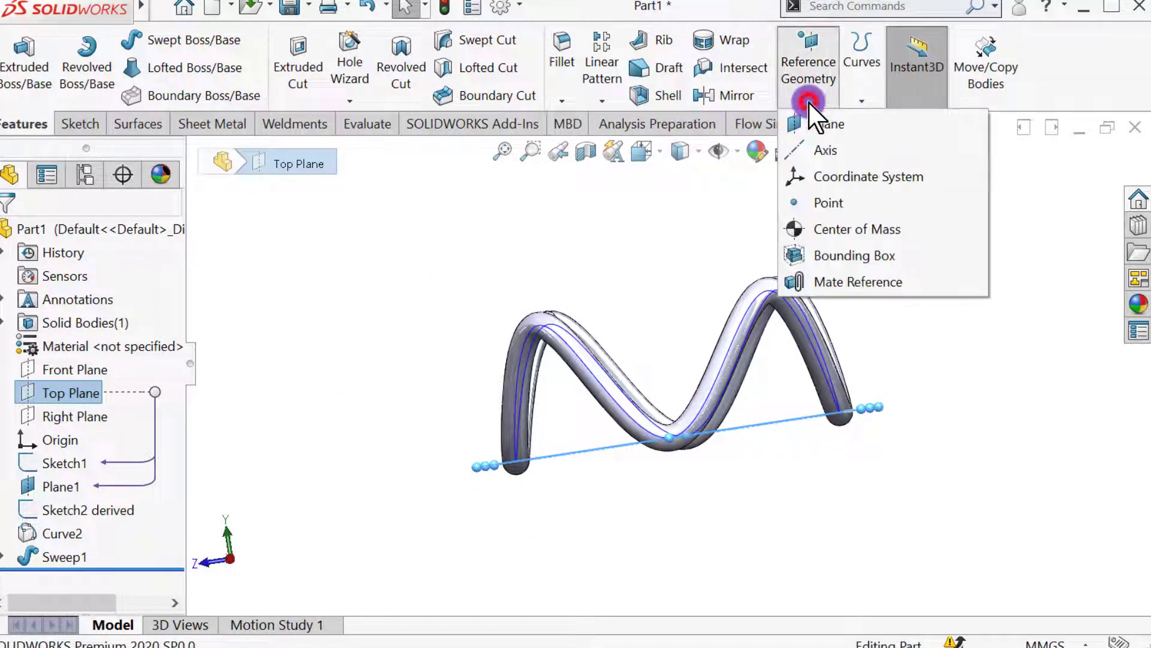
pyautogui.click(838, 125)
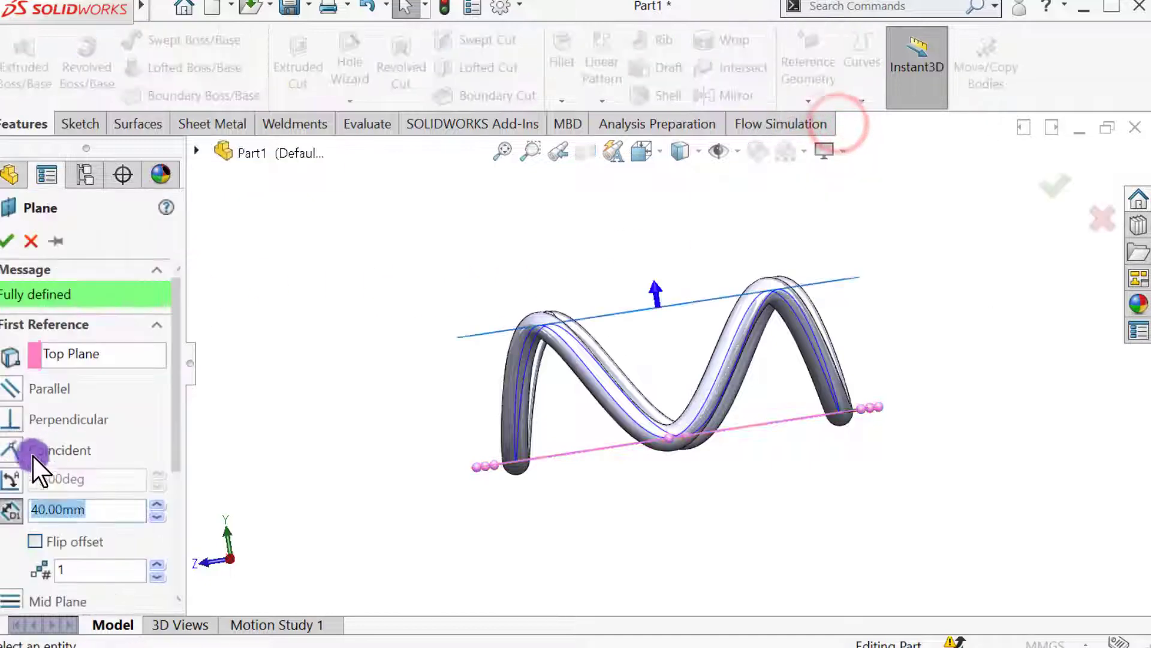
pyautogui.click(105, 508)
pyautogui.write('44')
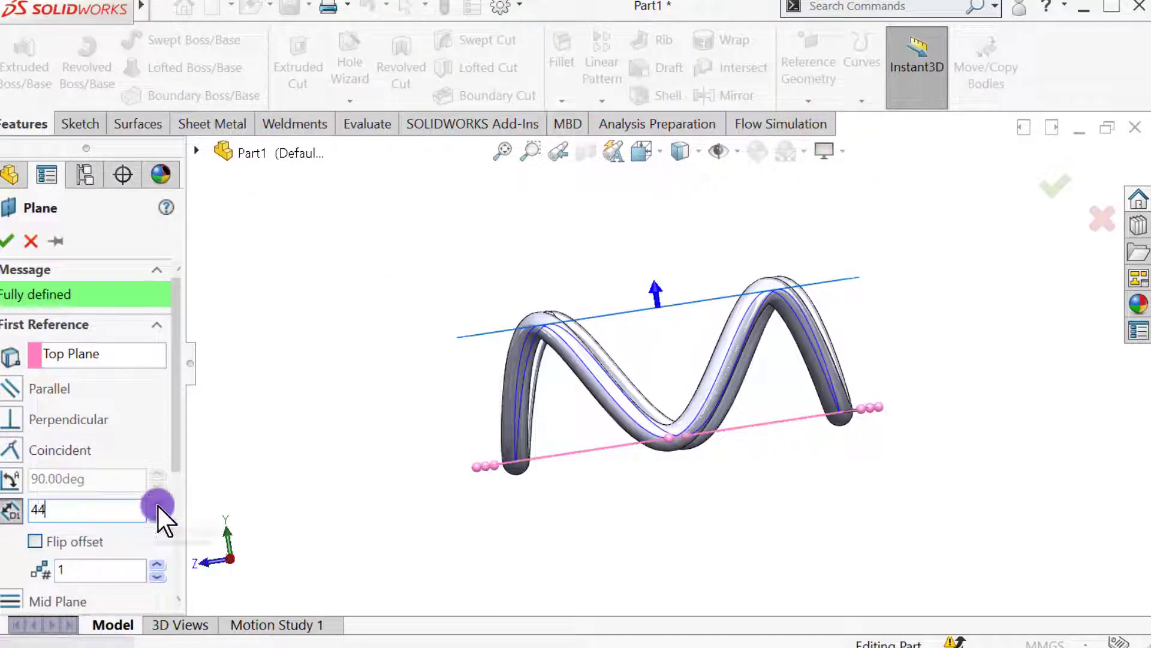
pyautogui.press('Return')
pyautogui.click(3, 244)
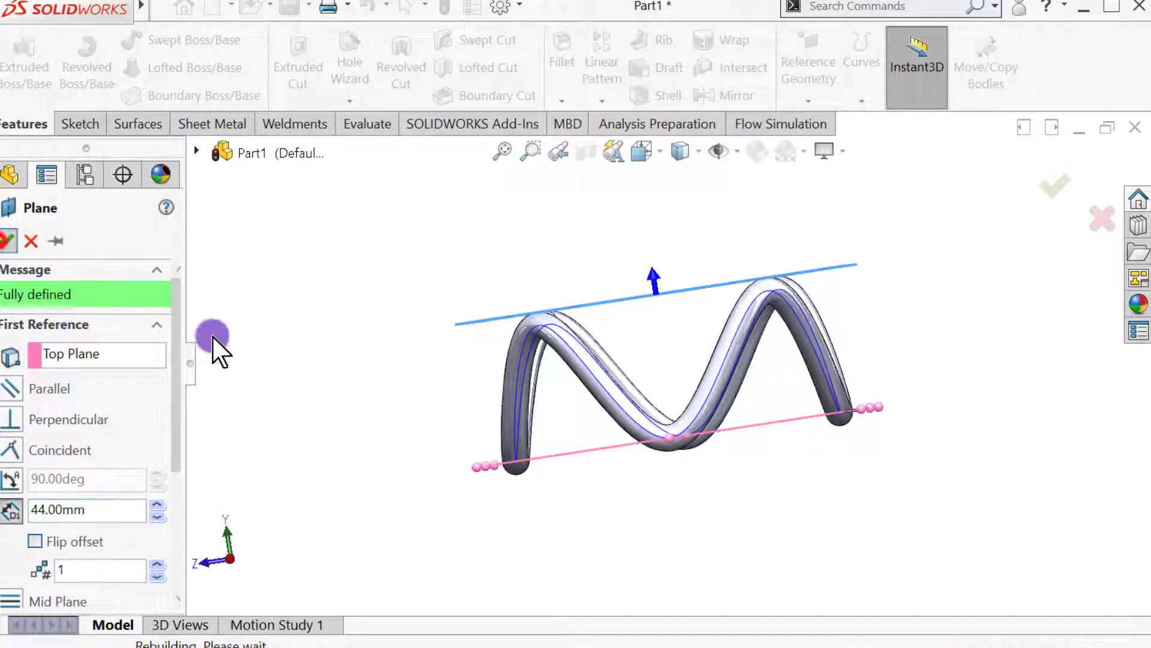
pyautogui.click(325, 337)
pyautogui.moveTo(325, 338); pyautogui.dragTo(366, 420, button='middle')
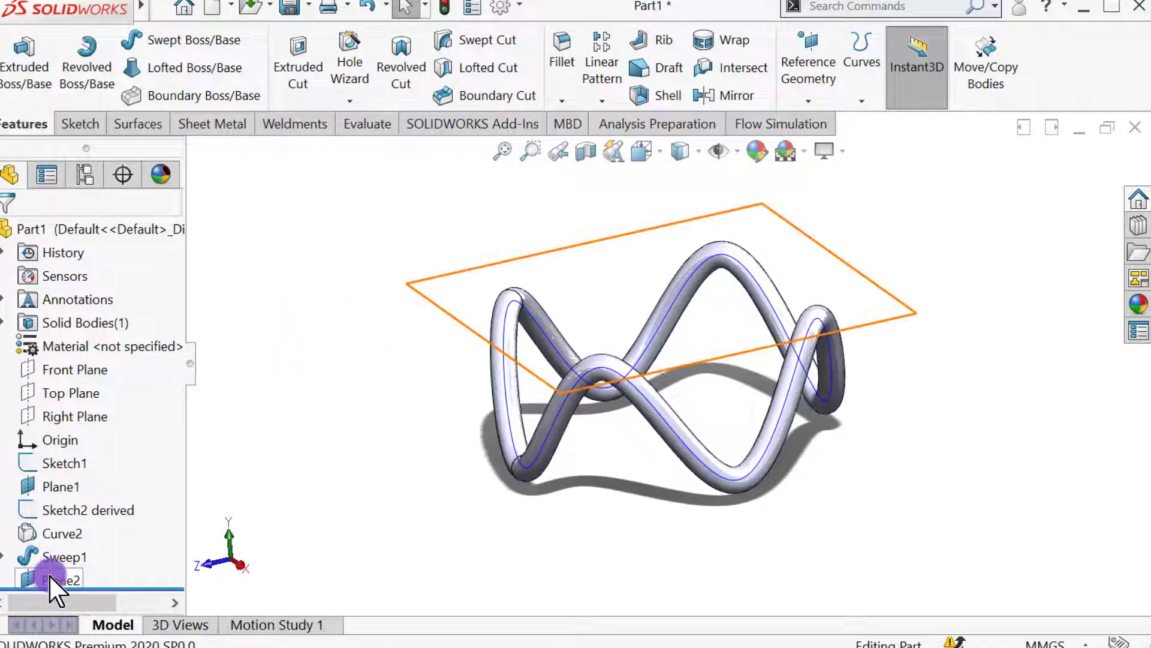
# - Open a sketch on the 44 mm offset plane and draw a circle about 147 mm in diameter centred on the origin
pyautogui.click(52, 577)
pyautogui.click(60, 545)
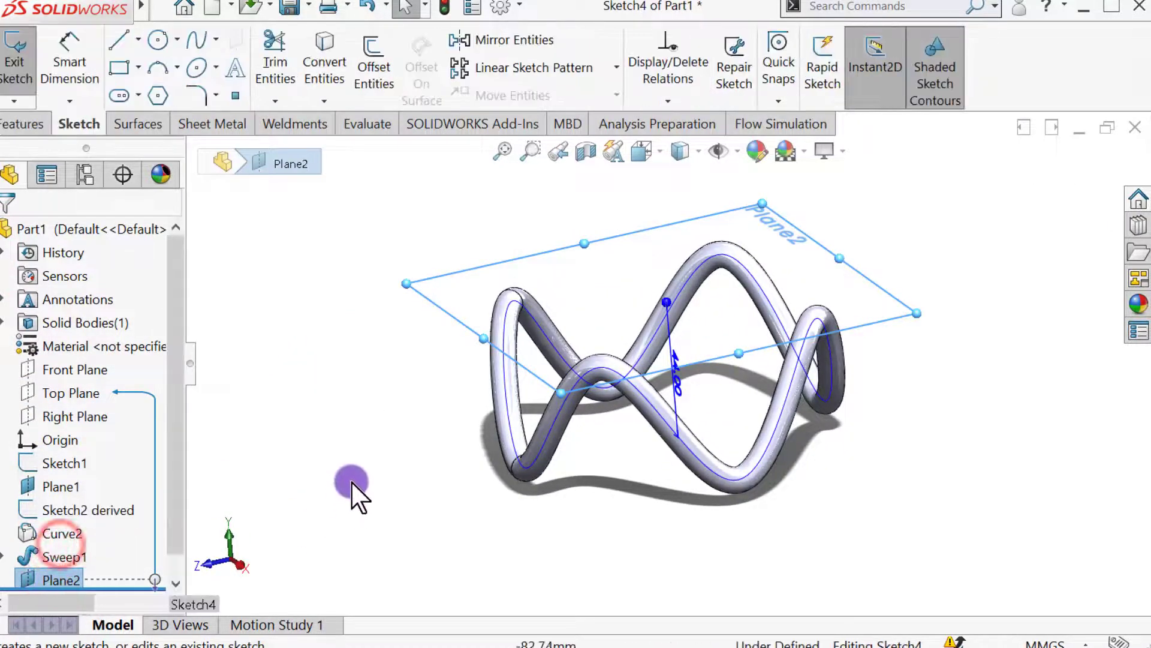
pyautogui.hotkey('ctrl', '8')
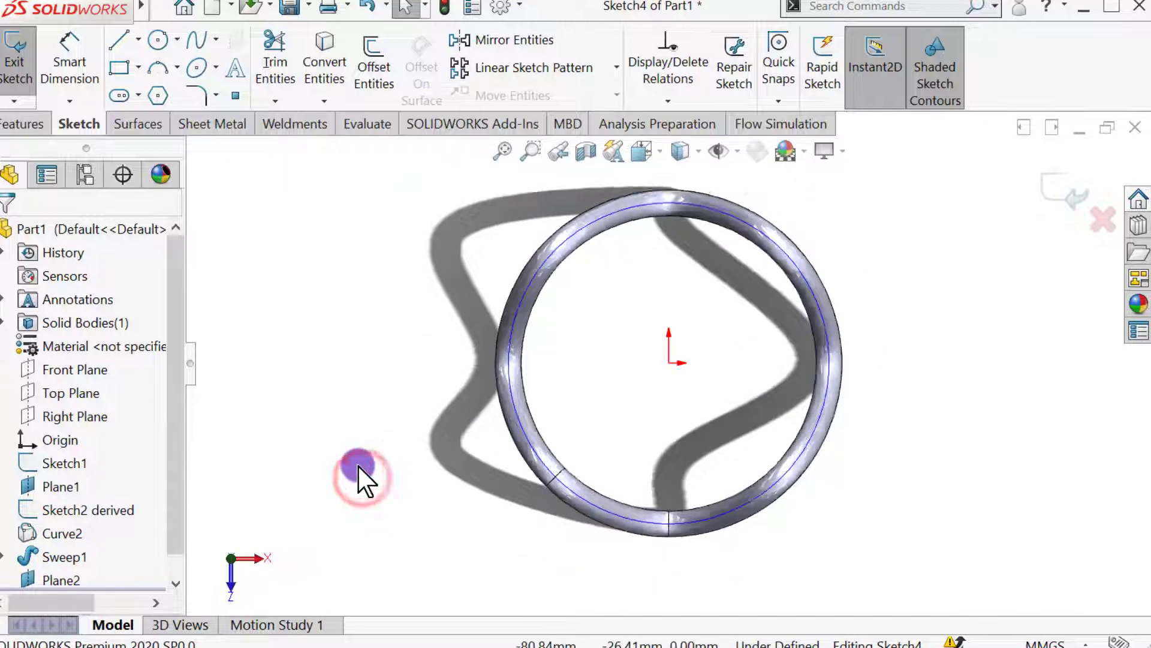
pyautogui.scroll(-2, 687, 324)
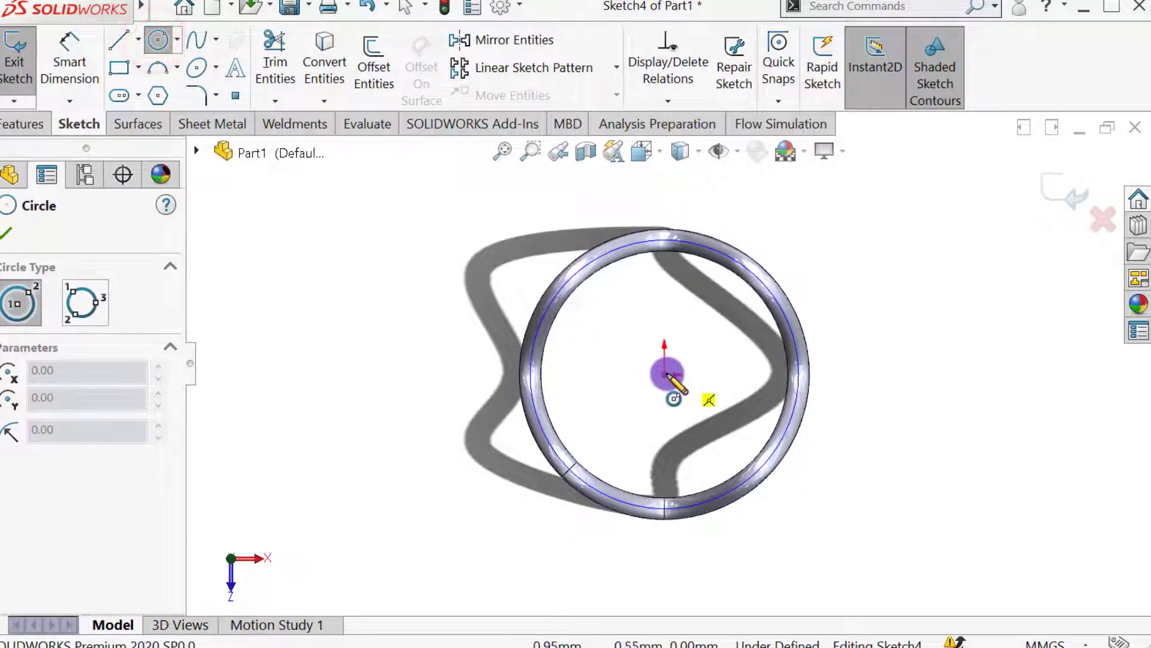
pyautogui.moveTo(667, 375); pyautogui.dragTo(530, 519)
pyautogui.click(22, 303)
pyautogui.click(6, 234)
# - Dimension the large circle's diameter to 140 mm and close the sketch
pyautogui.click(70, 43)
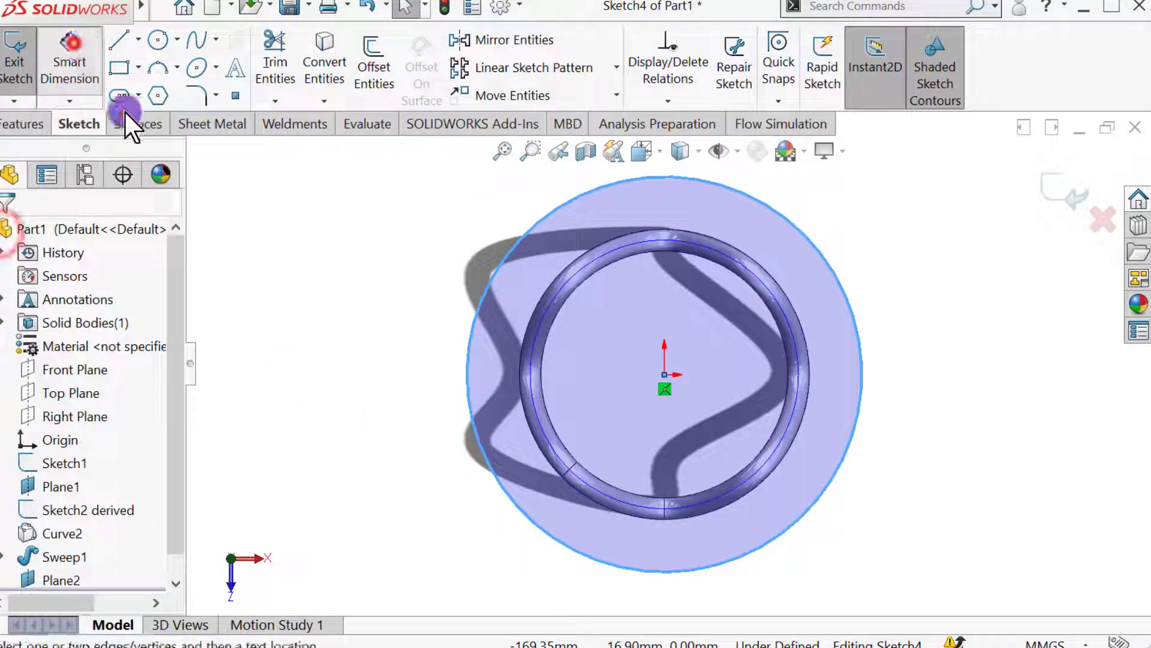
pyautogui.click(475, 444)
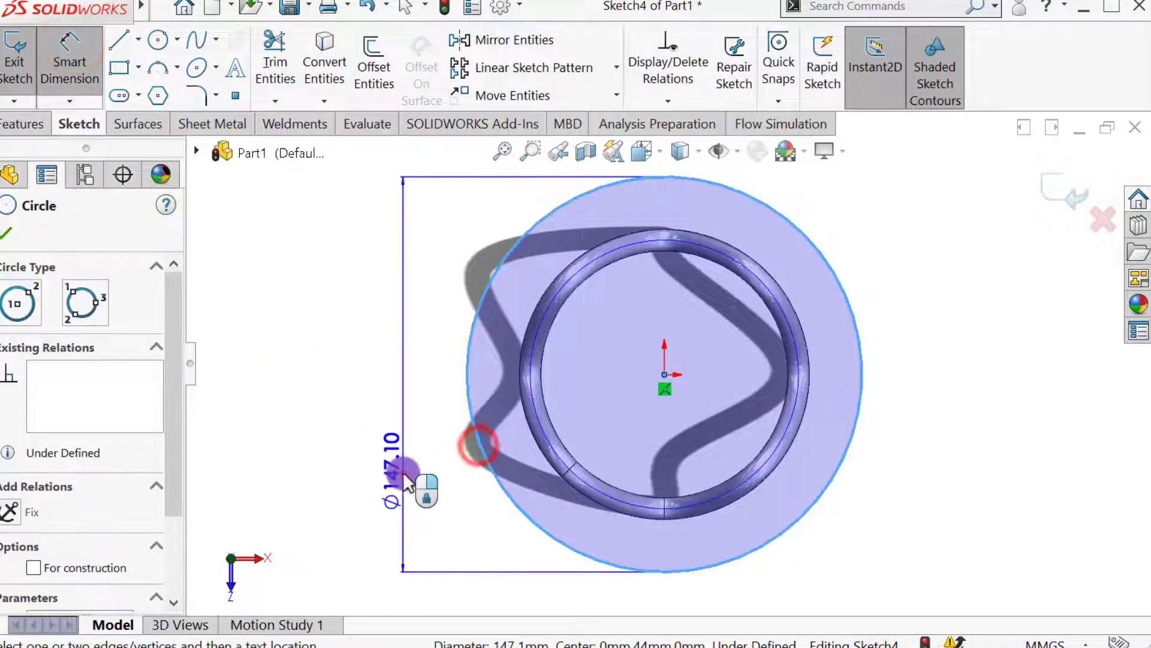
pyautogui.click(403, 471)
pyautogui.write('140')
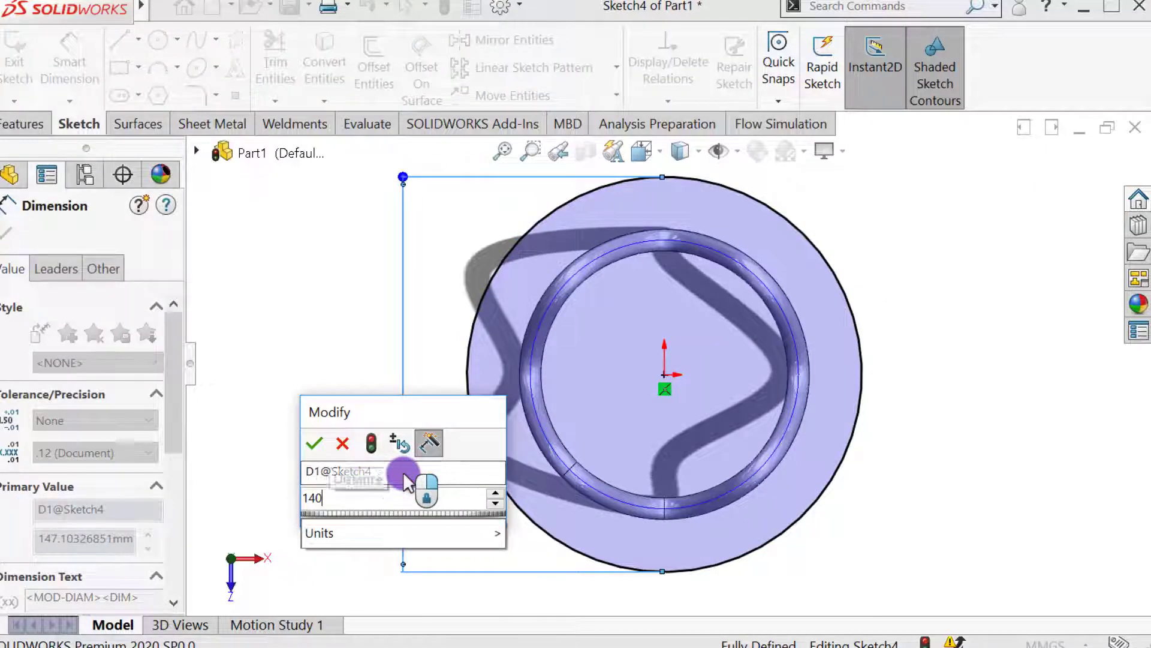
pyautogui.press('Return')
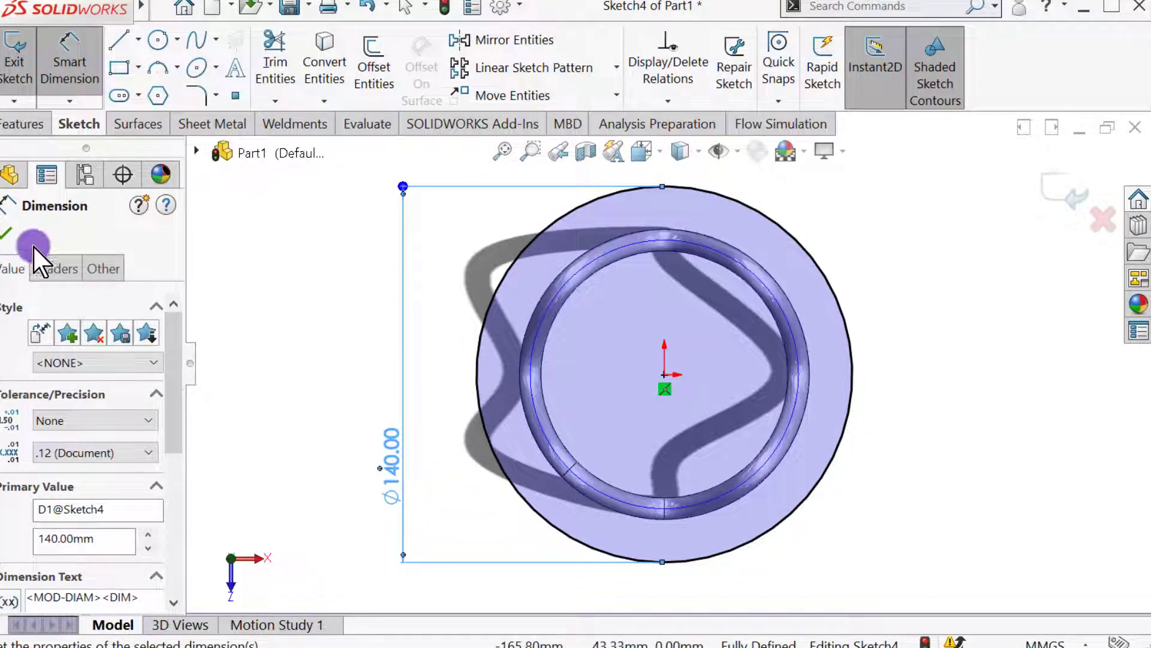
pyautogui.click(1060, 187)
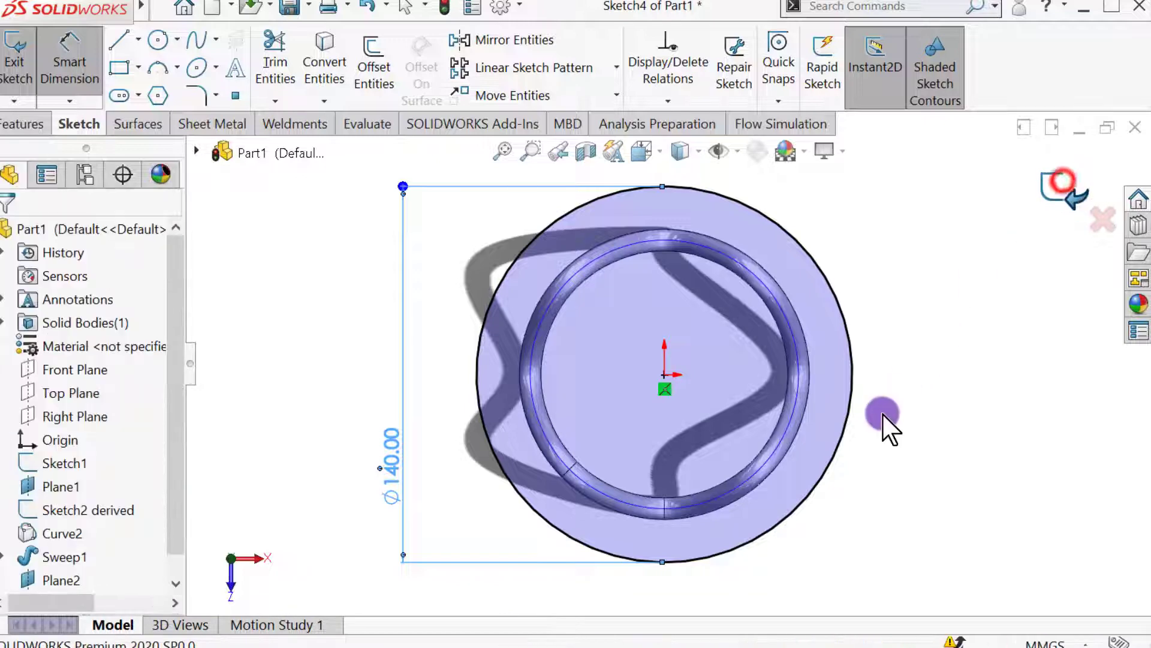
pyautogui.moveTo(813, 437)
pyautogui.mouseDown(button='middle')
pyautogui.moveTo(805, 235)
pyautogui.moveTo(791, 213)
pyautogui.mouseUp(button='middle')
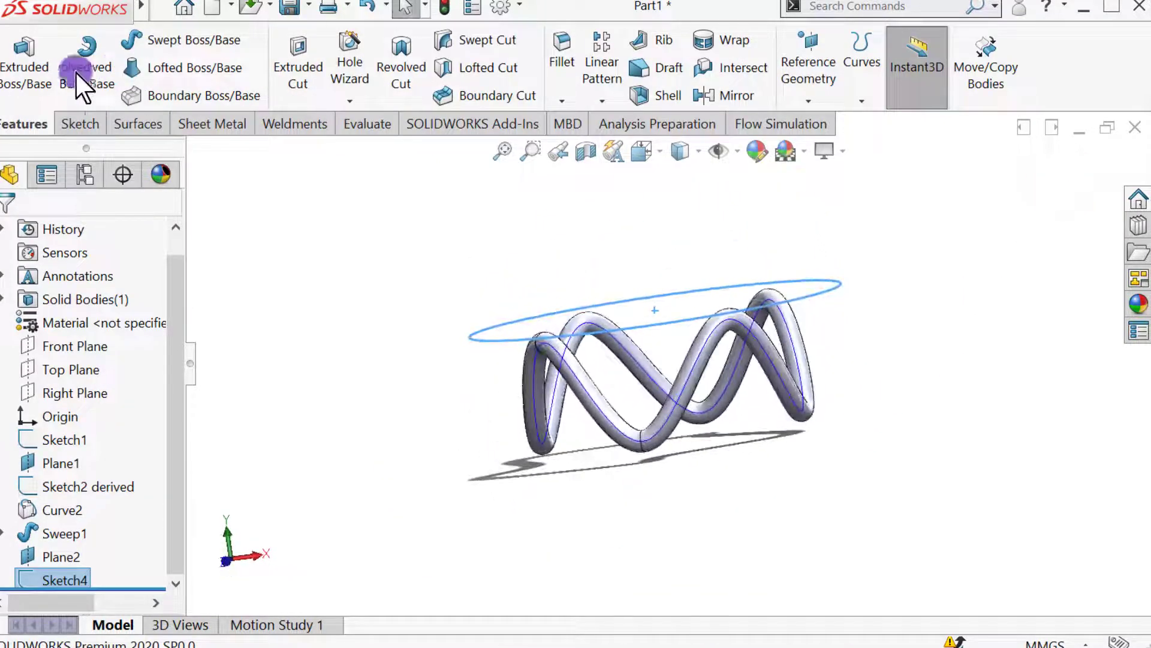
# - Extrude the 140 mm circle 5 mm upward as a boss to form the tabletop disc
pyautogui.click(27, 57)
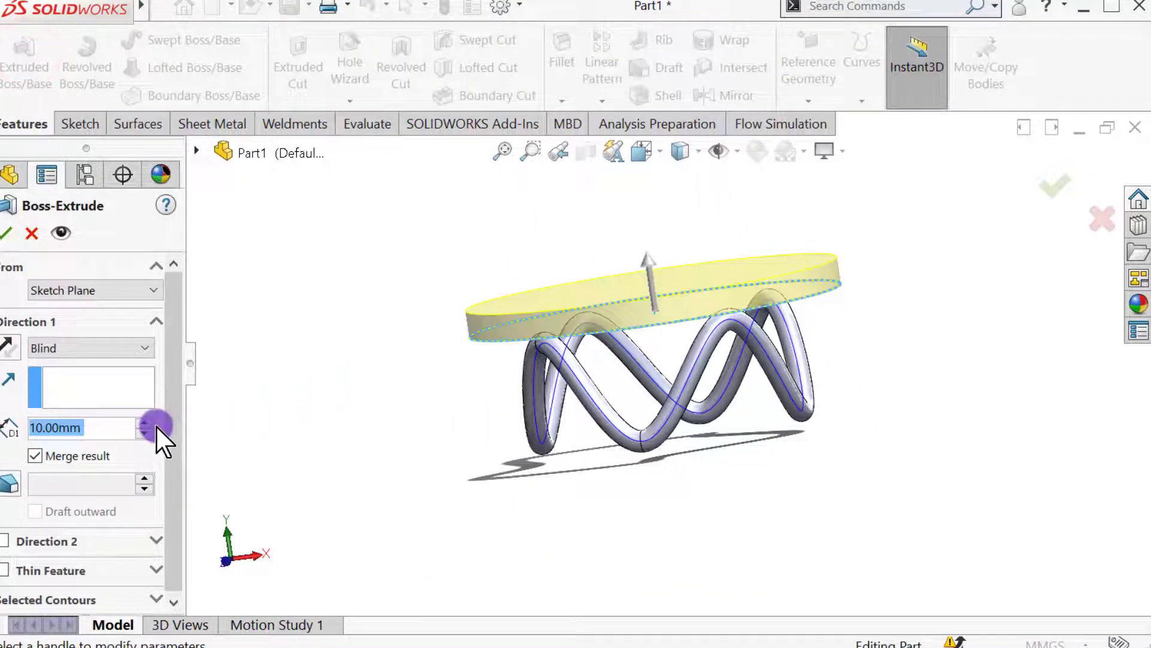
pyautogui.write('5')
pyautogui.press('Return')
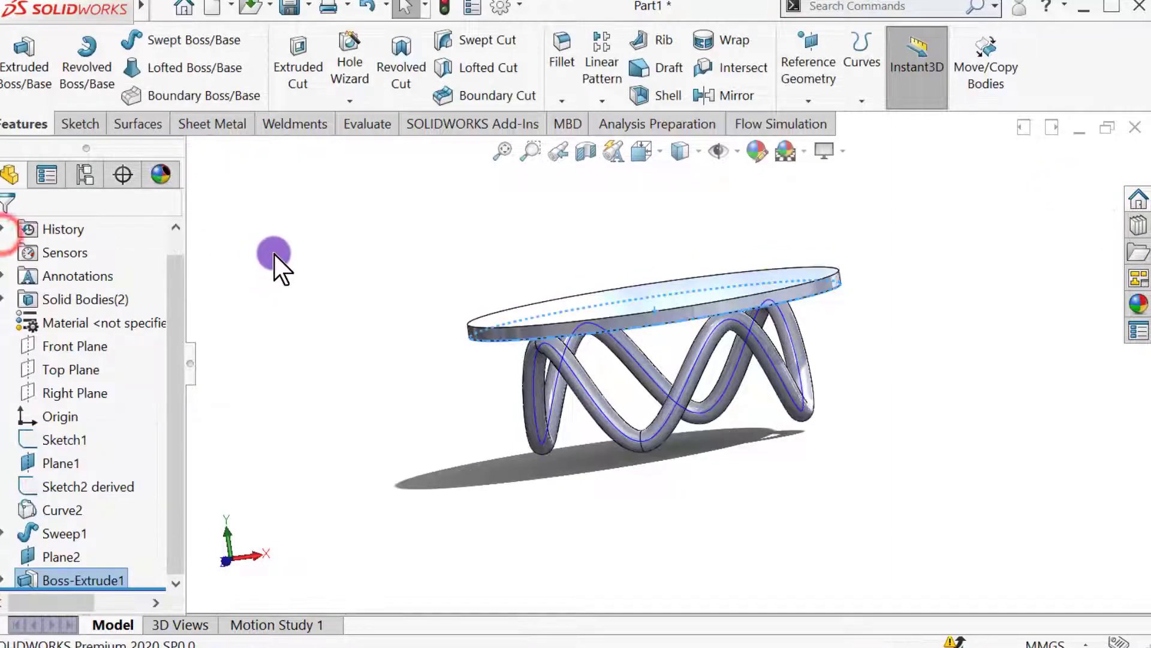
# - Fillet the tabletop disc's outer cylindrical face with a 2 mm radius, rounding both its upper and lower rim edges
pyautogui.moveTo(275, 255); pyautogui.dragTo(650, 258, button='middle')
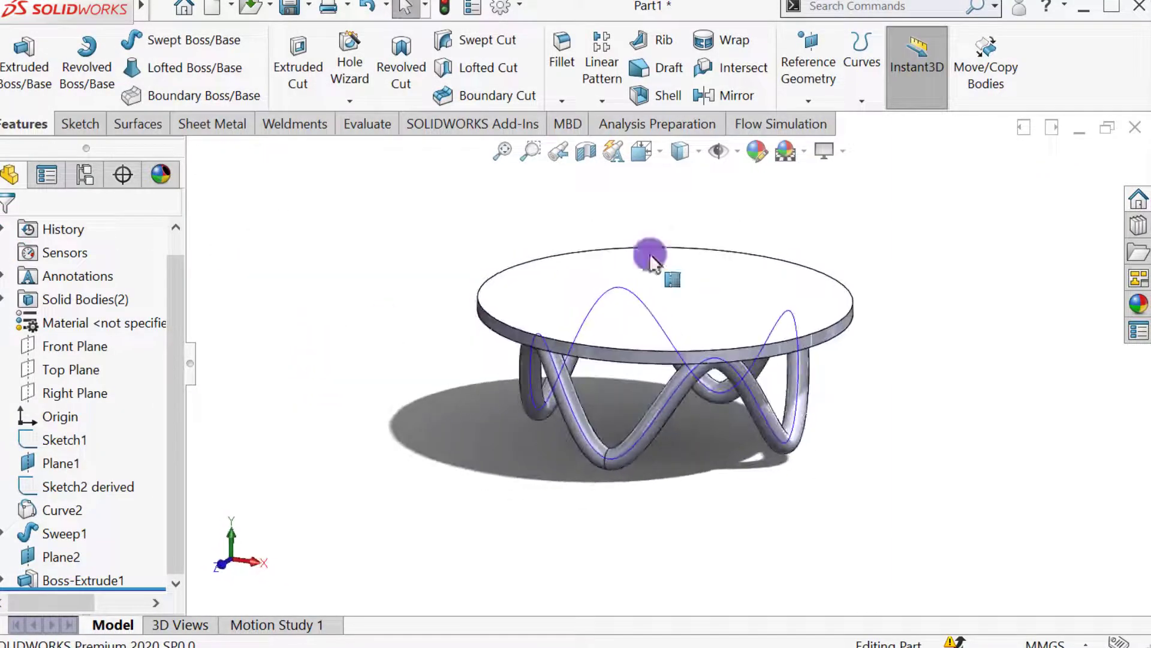
pyautogui.moveTo(410, 413); pyautogui.dragTo(480, 236, button='middle')
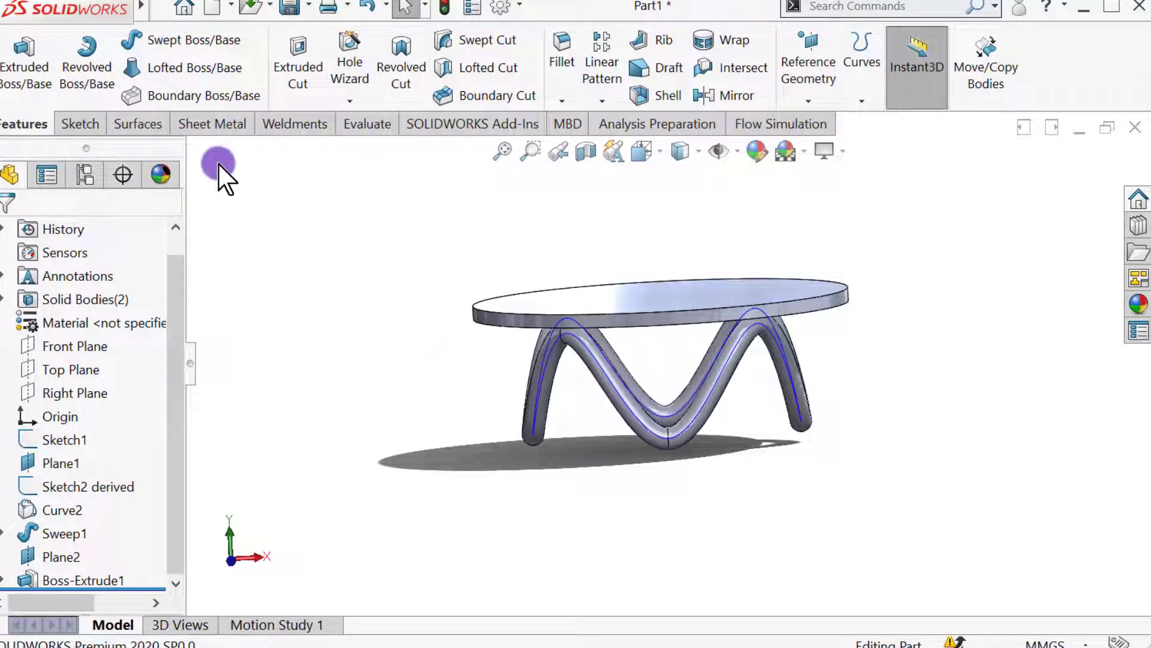
pyautogui.click(558, 47)
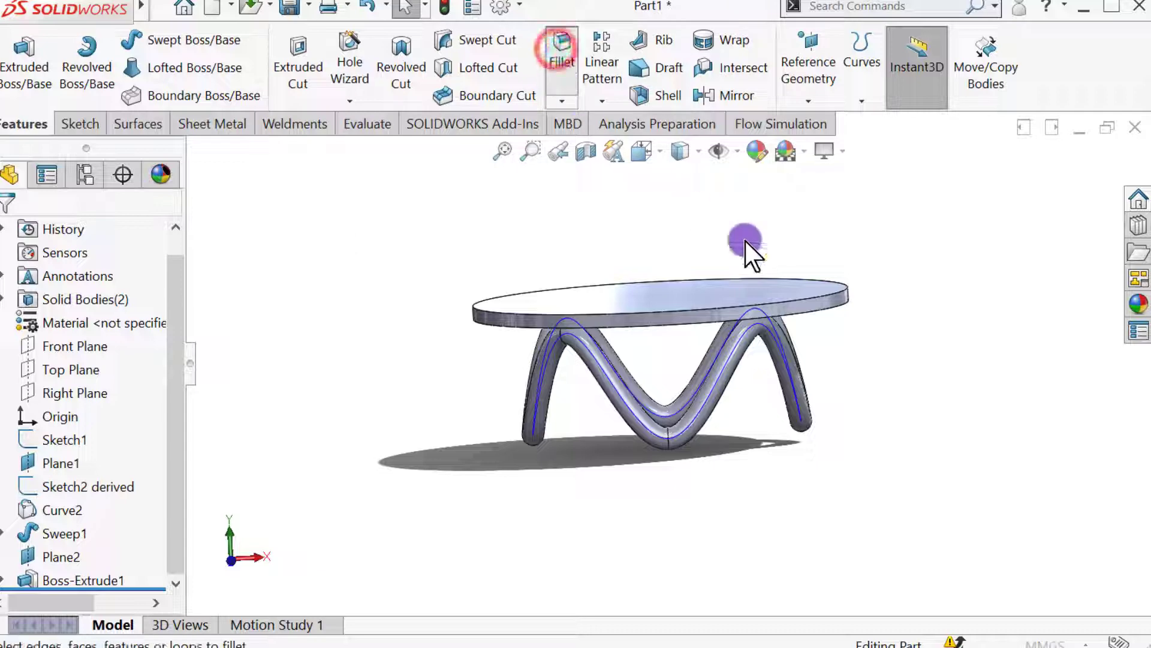
pyautogui.click(824, 295)
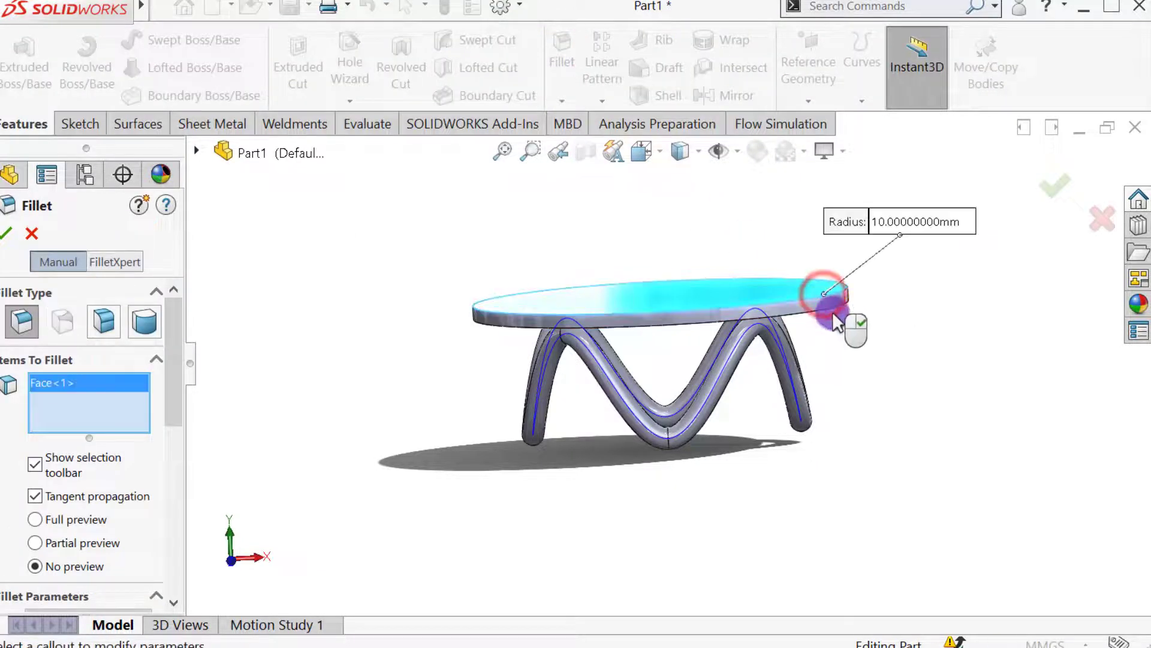
pyautogui.moveTo(826, 313); pyautogui.dragTo(818, 283, button='middle')
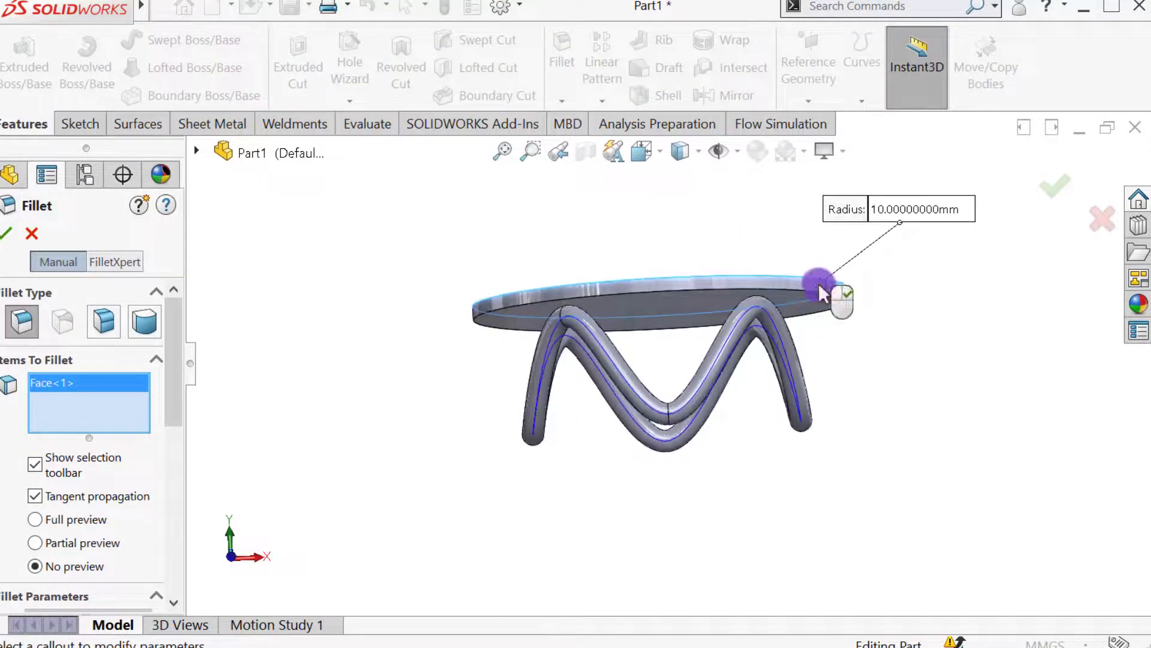
pyautogui.rightClick(78, 393)
pyautogui.click(104, 406)
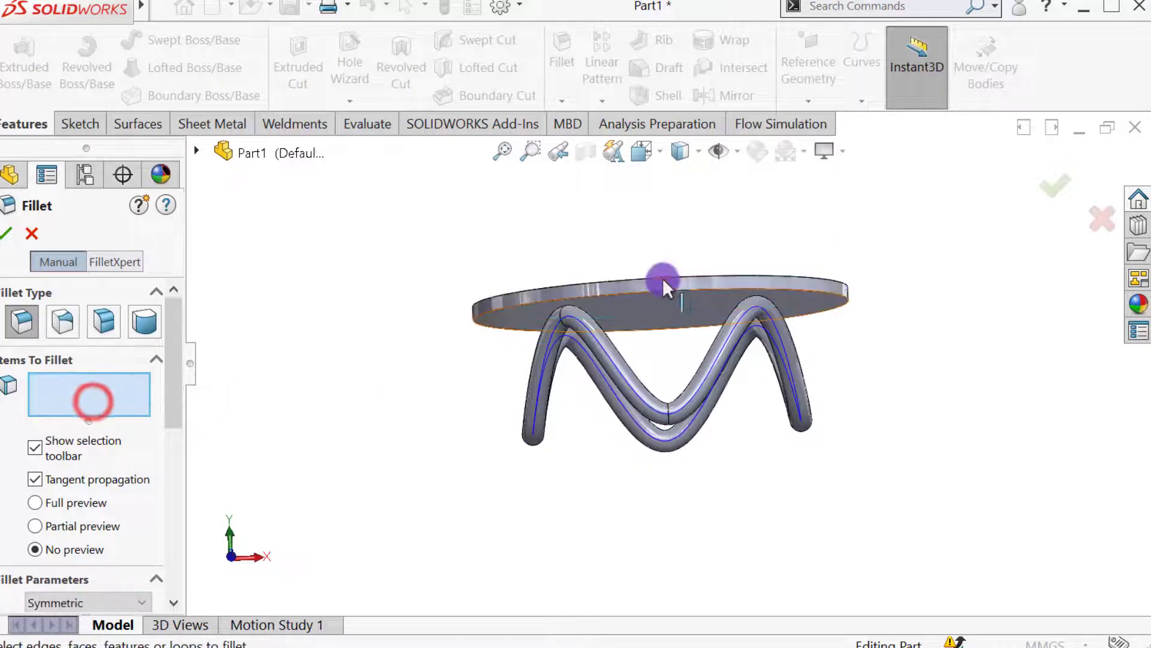
pyautogui.click(664, 282)
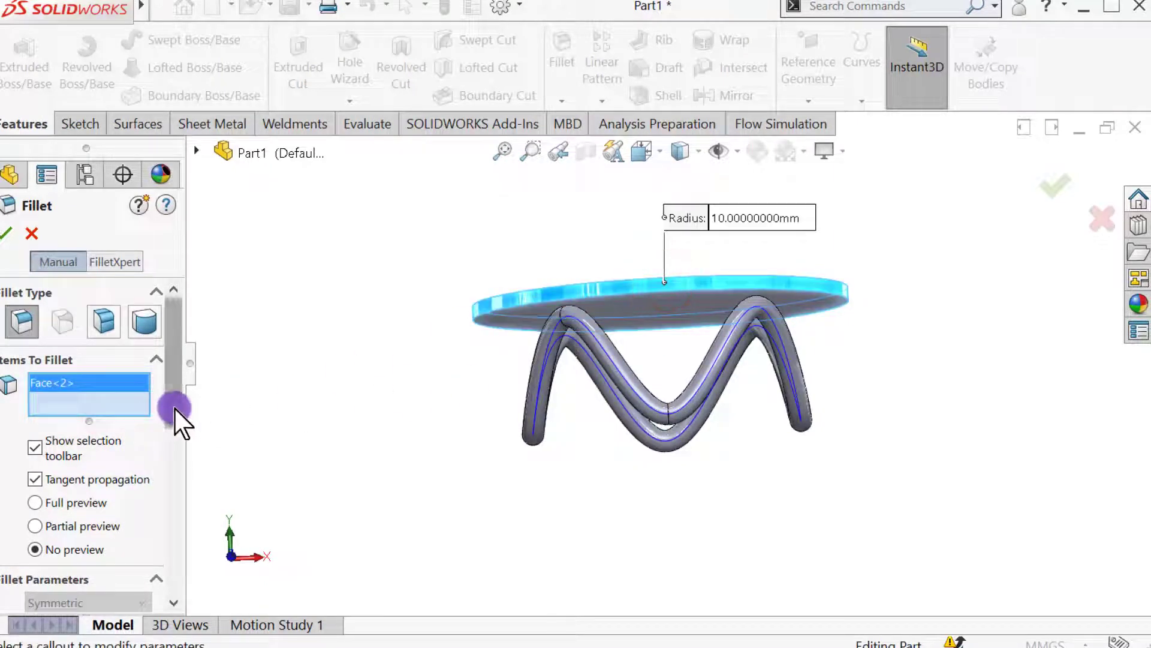
pyautogui.moveTo(172, 406); pyautogui.dragTo(172, 462)
pyautogui.click(67, 499)
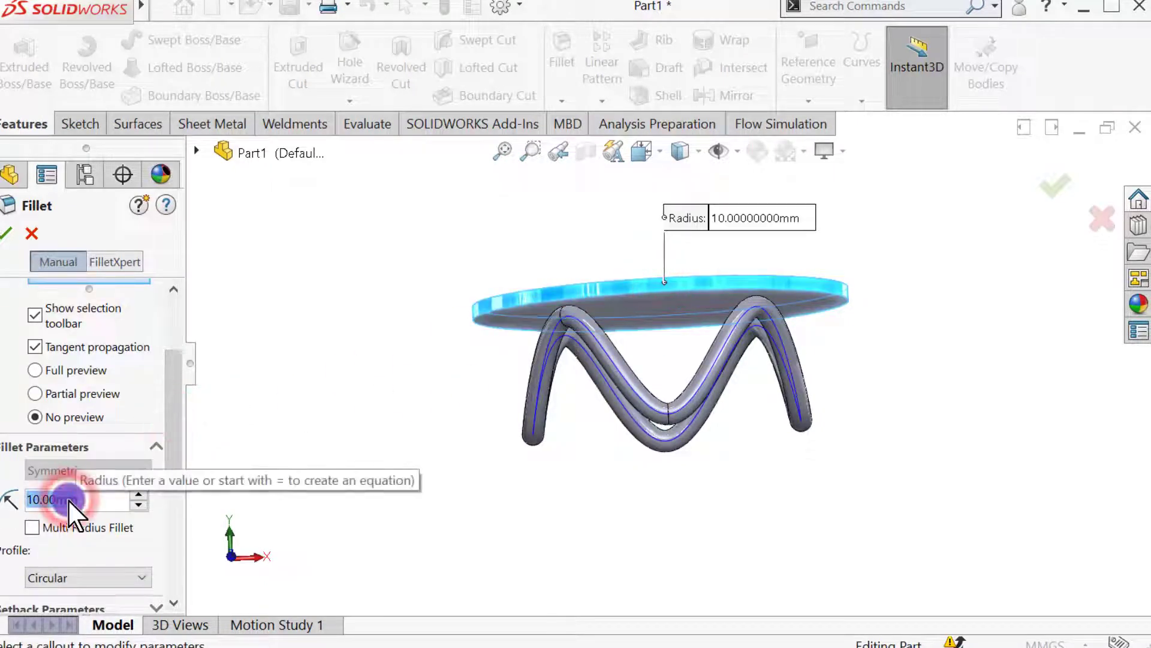
pyautogui.write('2')
pyautogui.press('Return')
# - Hide all item types in the graphics area, including the blue sweep path curve, and inspect the finished table
pyautogui.moveTo(333, 394); pyautogui.dragTo(336, 465, button='middle')
pyautogui.scroll(-2, 588, 279)
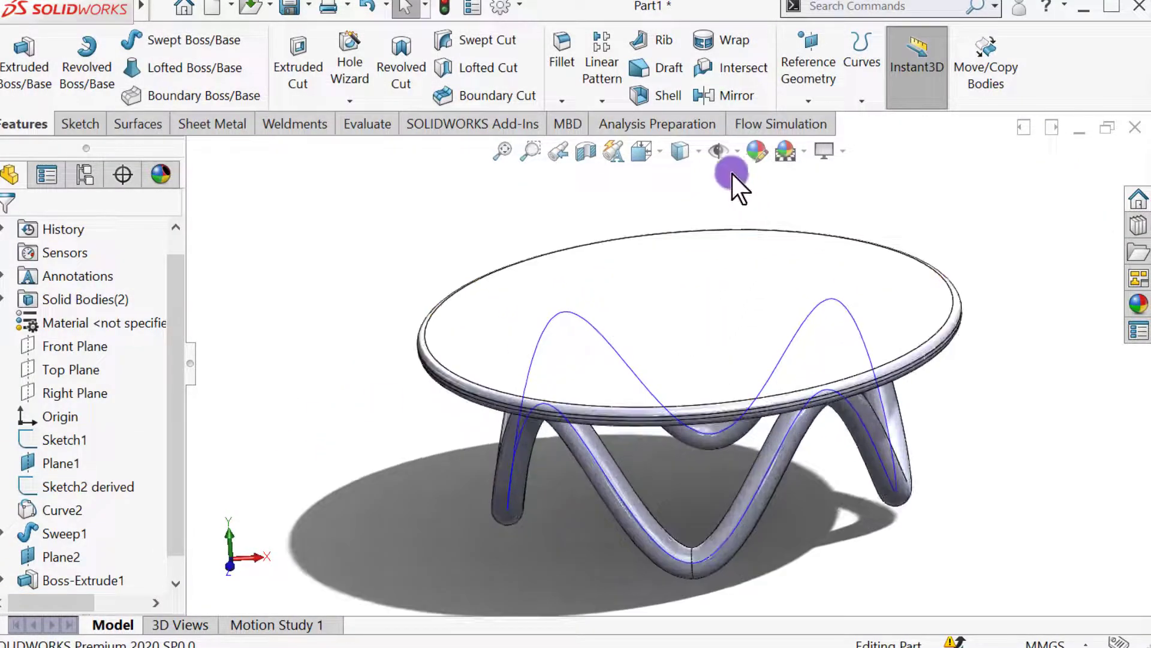
pyautogui.click(721, 153)
pyautogui.moveTo(1067, 354)
pyautogui.mouseDown(button='middle')
pyautogui.moveTo(982, 334)
pyautogui.moveTo(930, 390)
pyautogui.moveTo(962, 403)
pyautogui.moveTo(976, 334)
pyautogui.moveTo(1007, 334)
pyautogui.moveTo(1035, 298)
pyautogui.moveTo(1025, 290)
pyautogui.moveTo(969, 329)
pyautogui.moveTo(843, 364)
pyautogui.moveTo(771, 470)
pyautogui.moveTo(815, 447)
pyautogui.moveTo(827, 413)
pyautogui.mouseUp(button='middle')
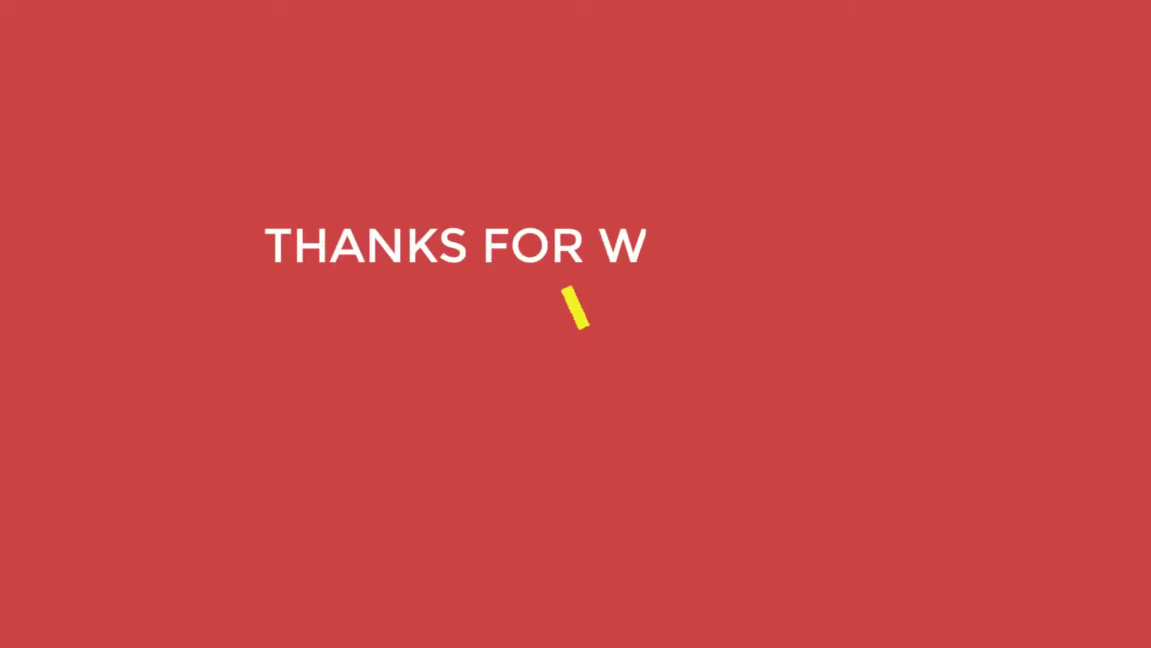